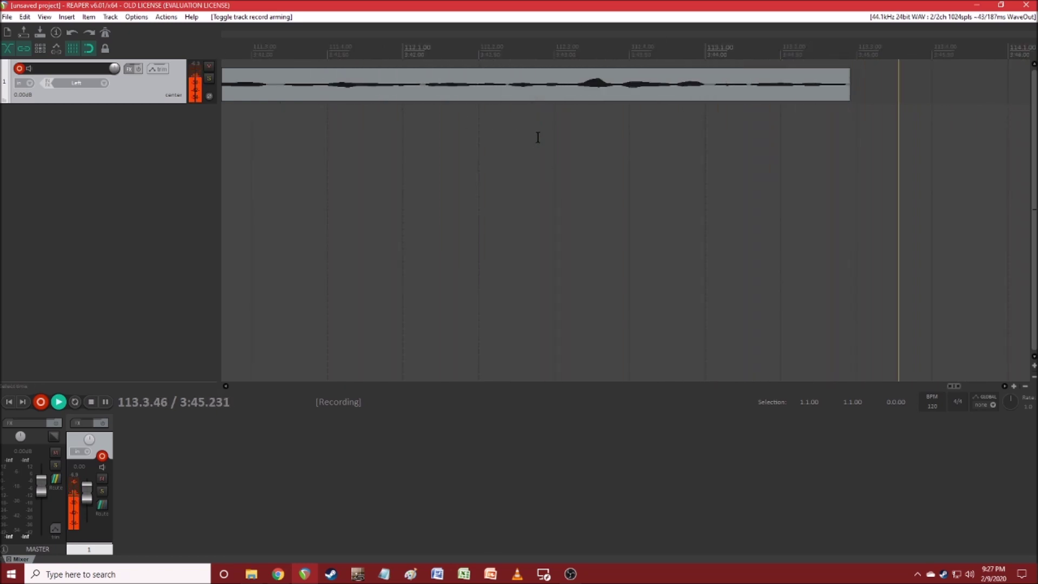
Create a new project tab, add one track to it and arm the track for recording.
{"action": "left_click", "coordinate": [7, 17]}
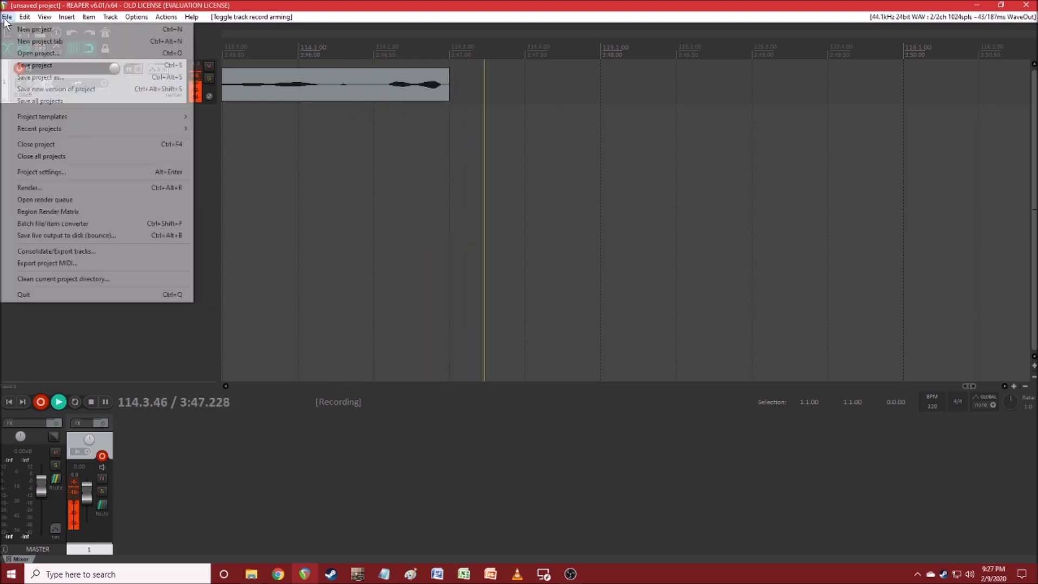
{"action": "left_click", "coordinate": [36, 44]}
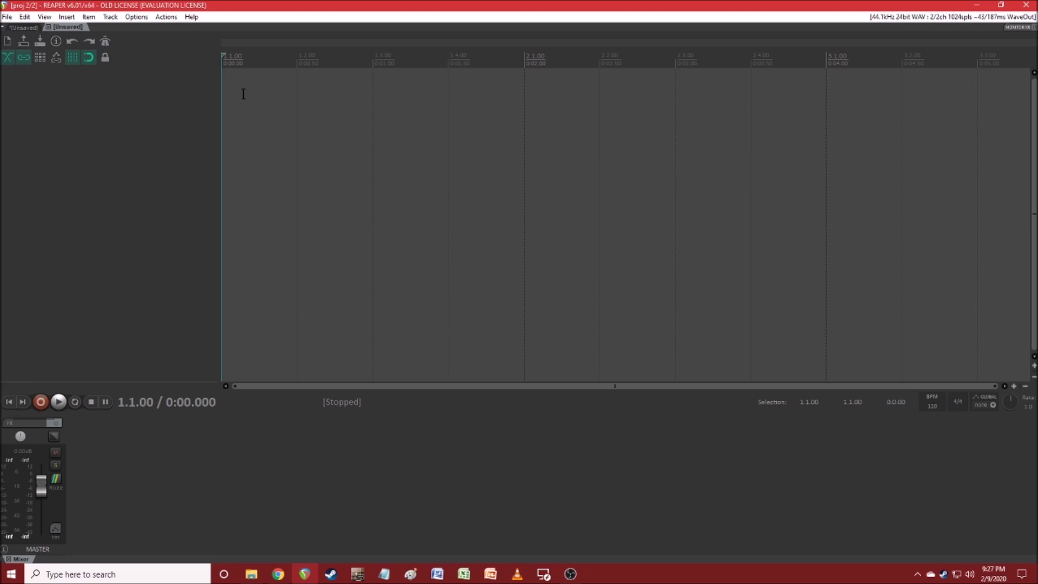
{"action": "key", "text": "ctrl+t"}
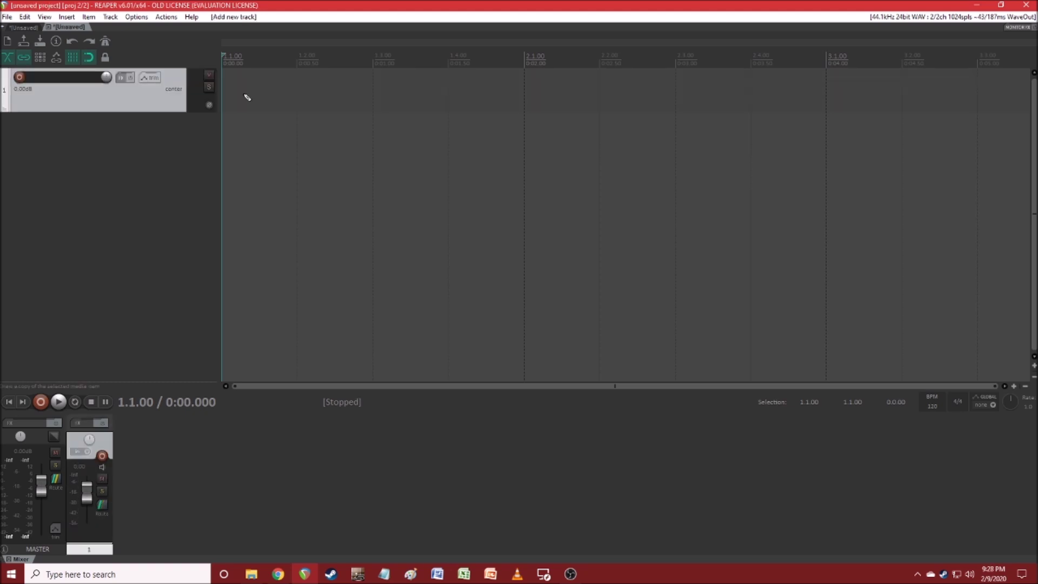
{"action": "left_click", "coordinate": [20, 78]}
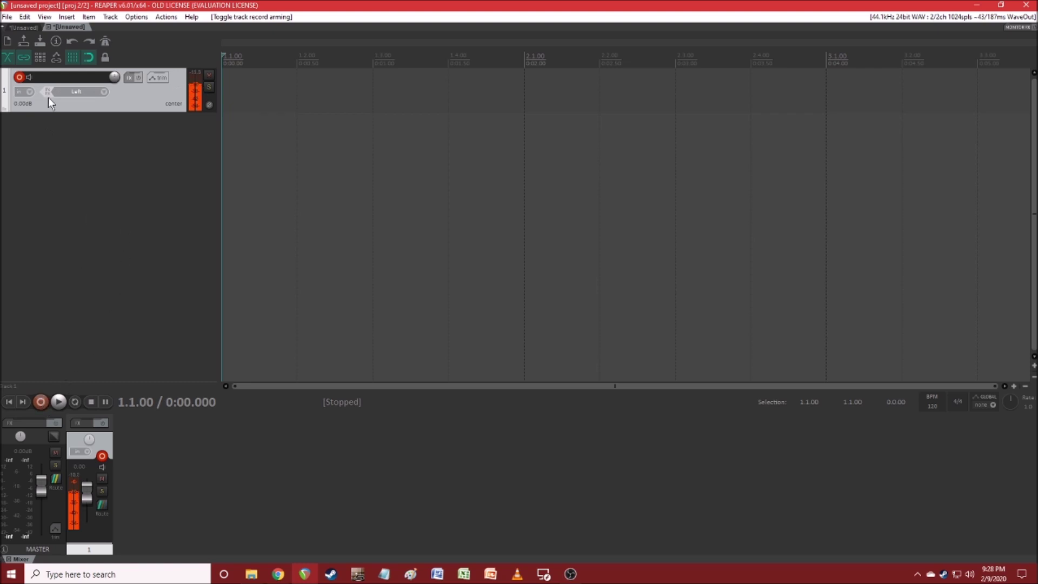
{"action": "left_click", "coordinate": [13, 27]}
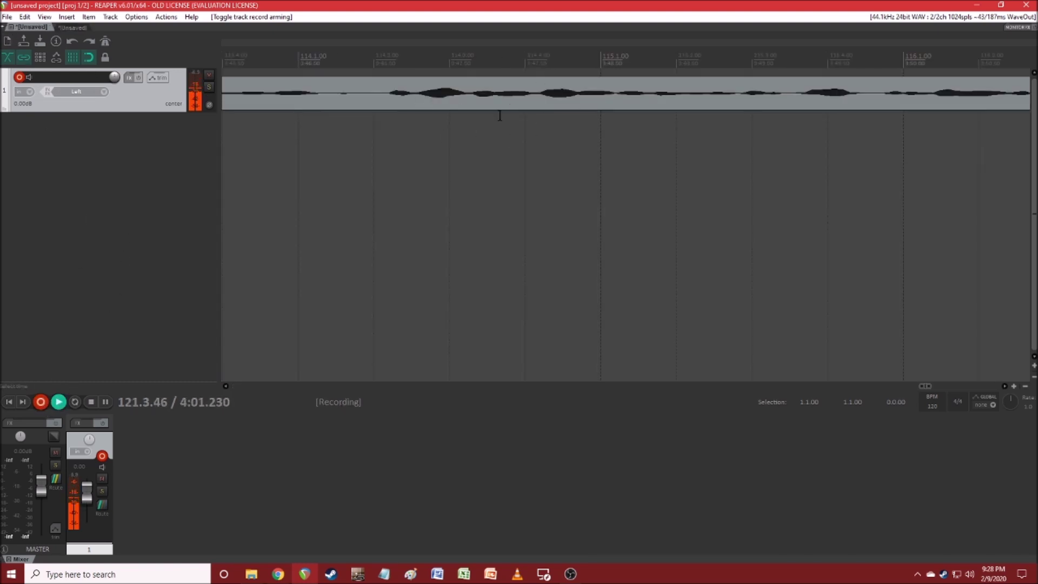
{"action": "left_click", "coordinate": [76, 27]}
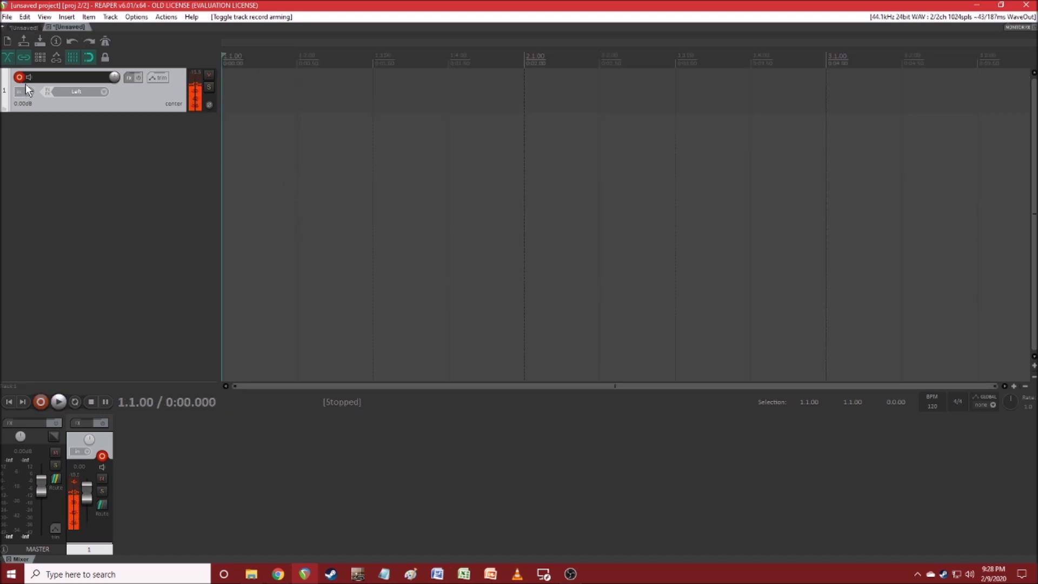
Add the MT-PowerDrumKit instrument to Track 1 and move its effects window clear of the track controls.
{"action": "left_click", "coordinate": [130, 78]}
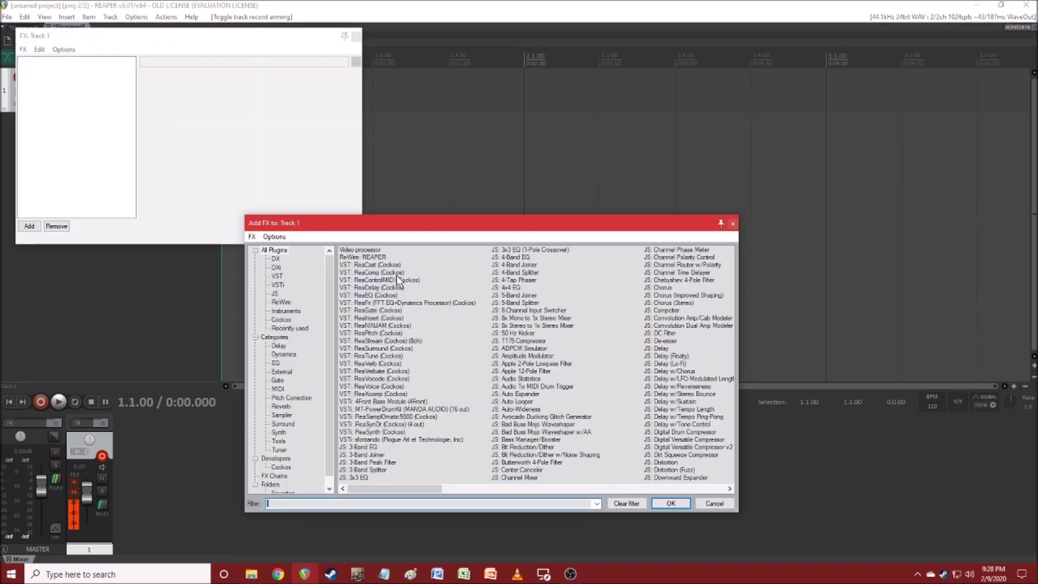
{"action": "double_click", "coordinate": [383, 410]}
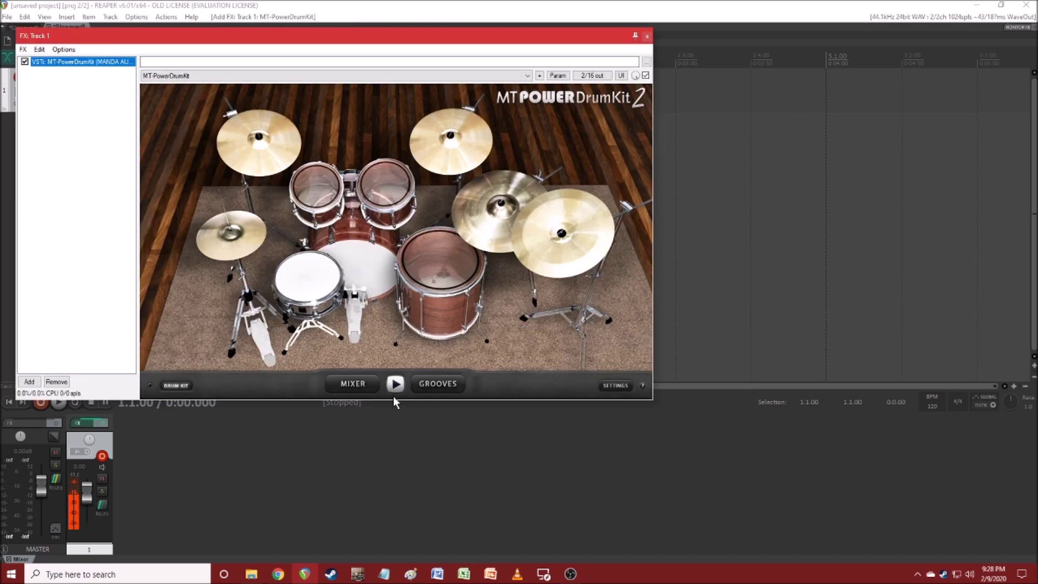
{"action": "left_click", "coordinate": [394, 389]}
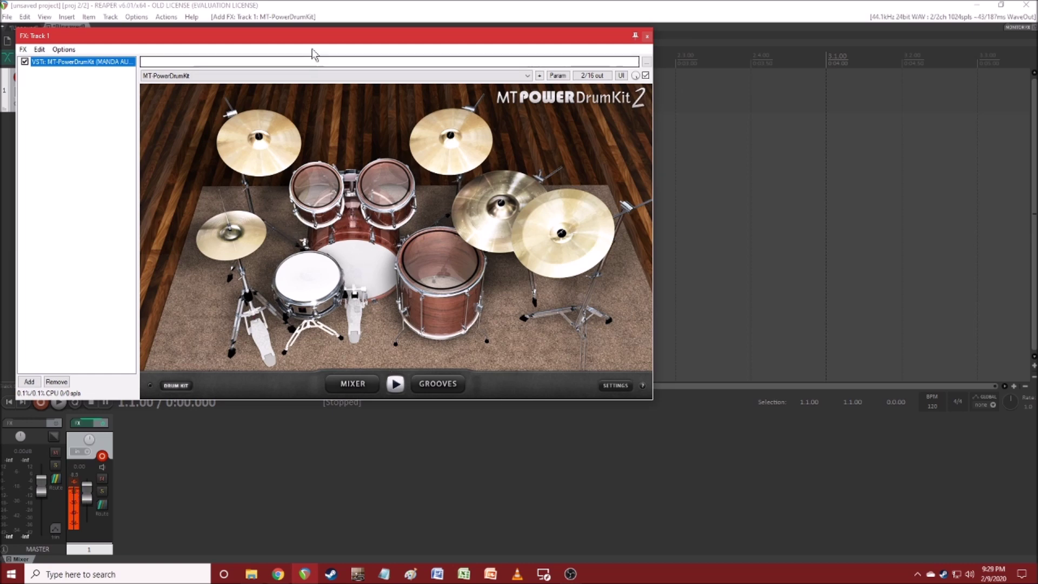
{"action": "left_click_drag", "start_coordinate": [327, 35], "coordinate": [452, 108]}
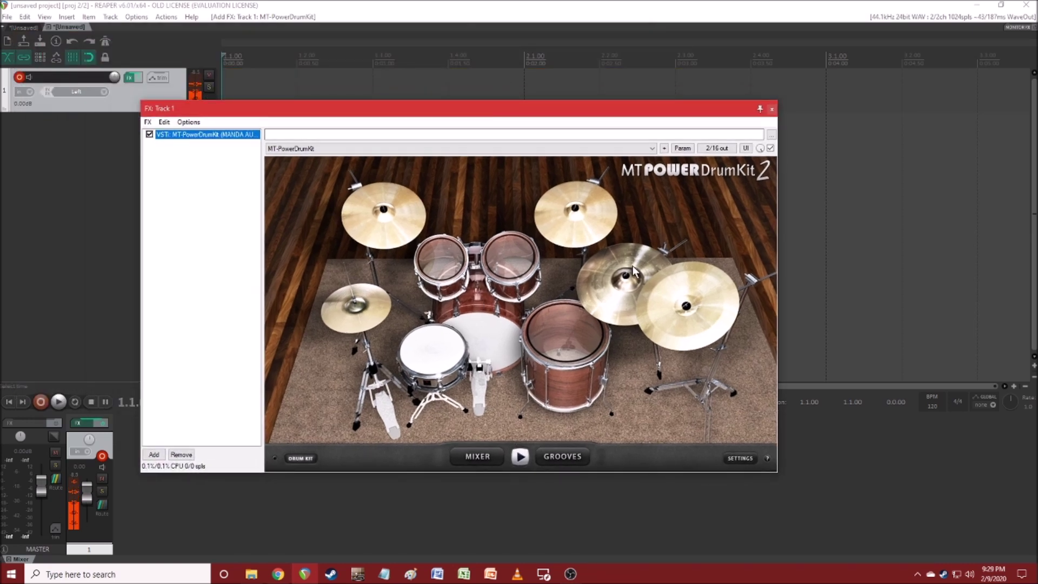
Audition the sounds of the MT-PowerDrumKit by playing its floor tom, bass drum, snare, cymbals and rack tom.
{"action": "left_click", "coordinate": [566, 336]}
{"action": "left_click", "coordinate": [483, 333]}
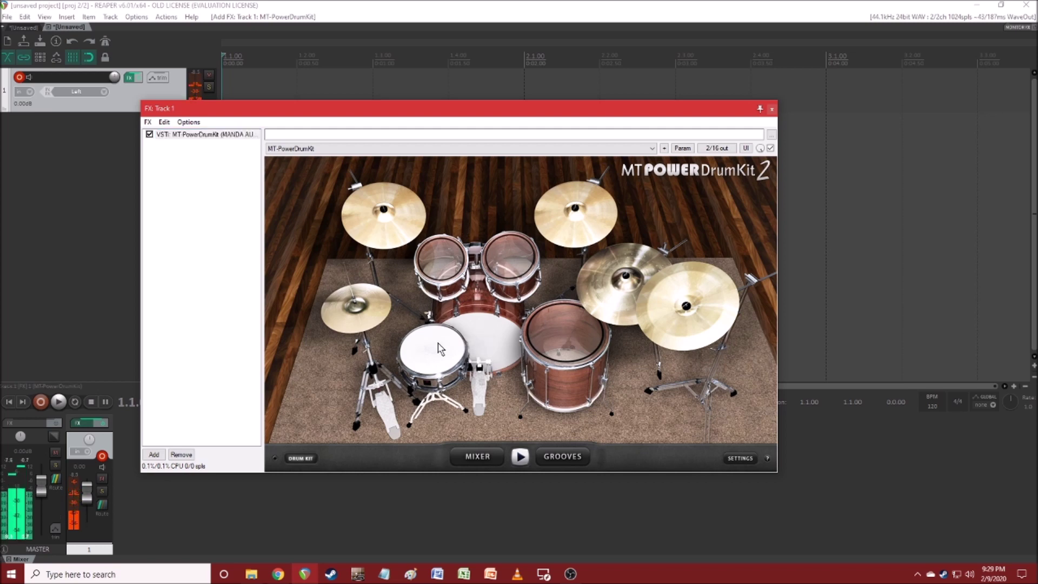
{"action": "left_click", "coordinate": [433, 349]}
{"action": "left_click", "coordinate": [403, 230]}
{"action": "left_click", "coordinate": [642, 292]}
{"action": "left_click", "coordinate": [395, 215]}
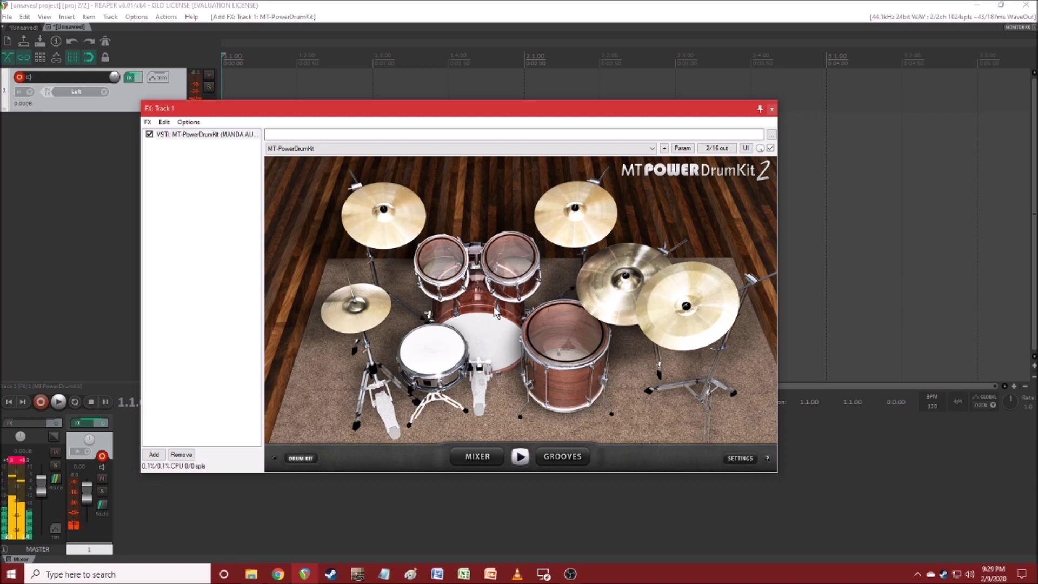
{"action": "left_click", "coordinate": [513, 282]}
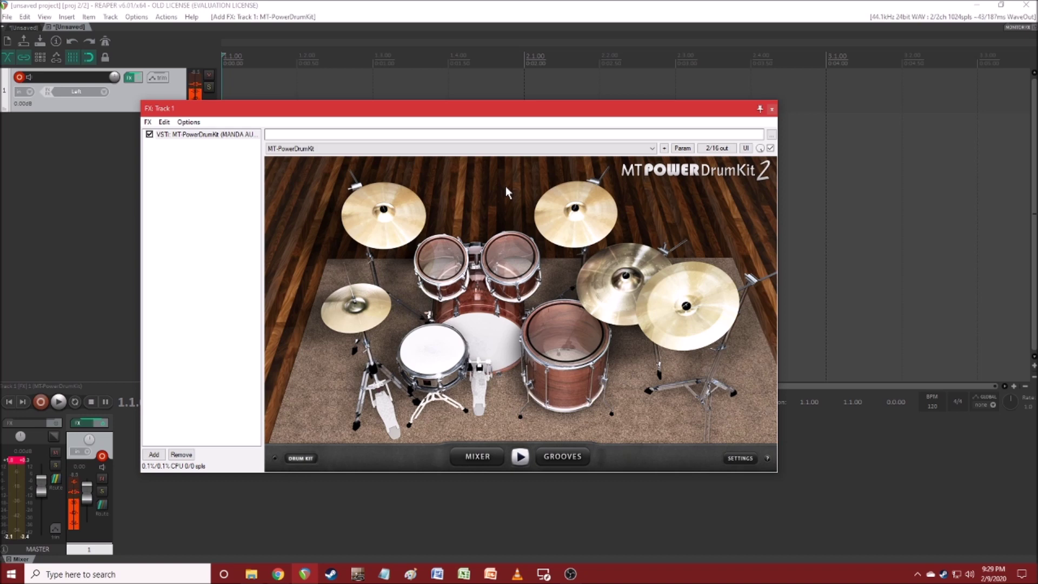
{"action": "left_click", "coordinate": [793, 466]}
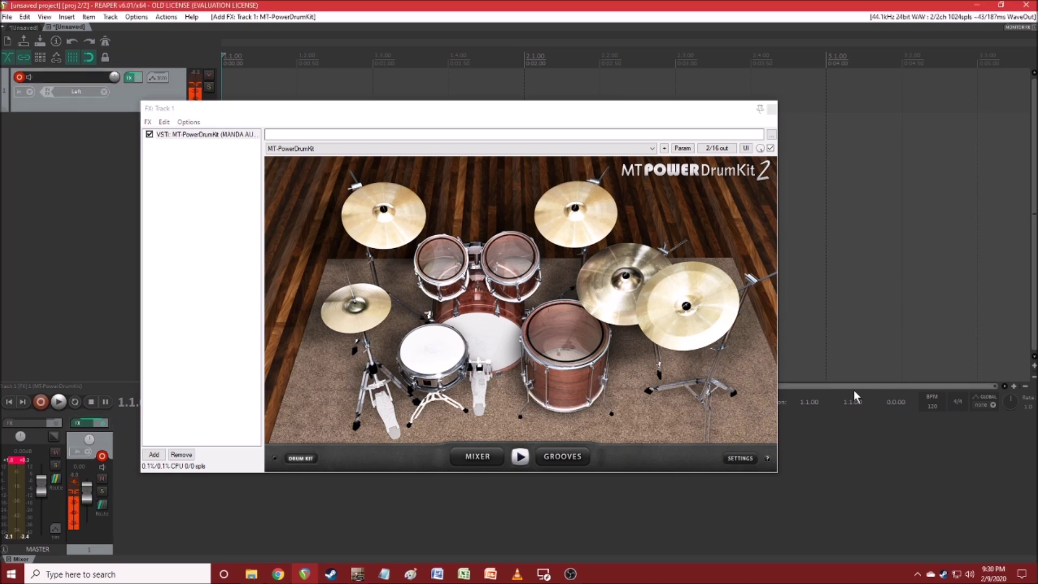
Switch to Guitar Pro 5 and examine the Percussion track of The Bridge, moving the percussion reference window aside.
{"action": "left_click", "coordinate": [357, 576]}
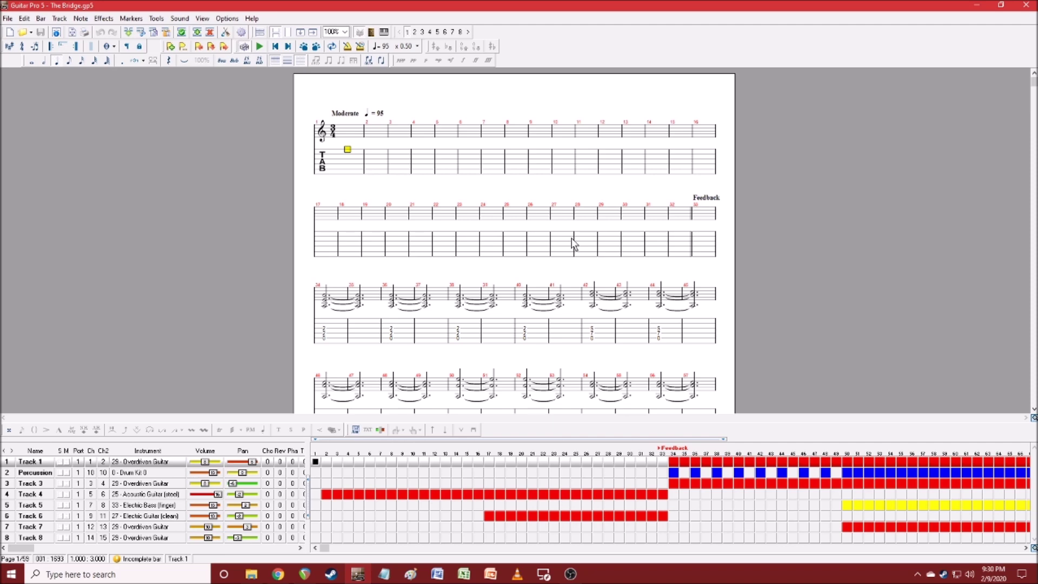
{"action": "scroll", "coordinate": [574, 245], "scroll_direction": "down", "scroll_amount": 3}
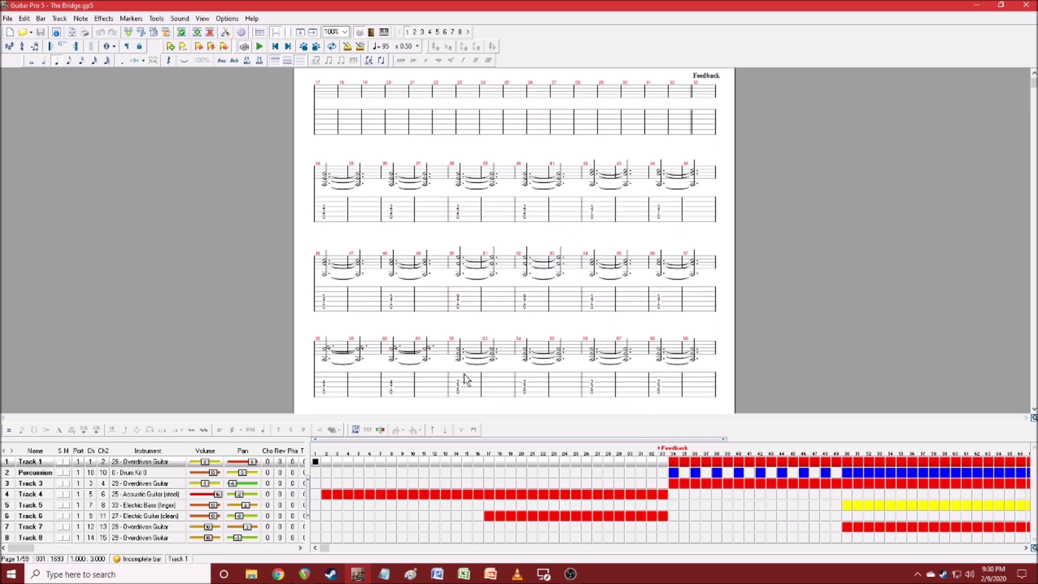
{"action": "left_click", "coordinate": [52, 473]}
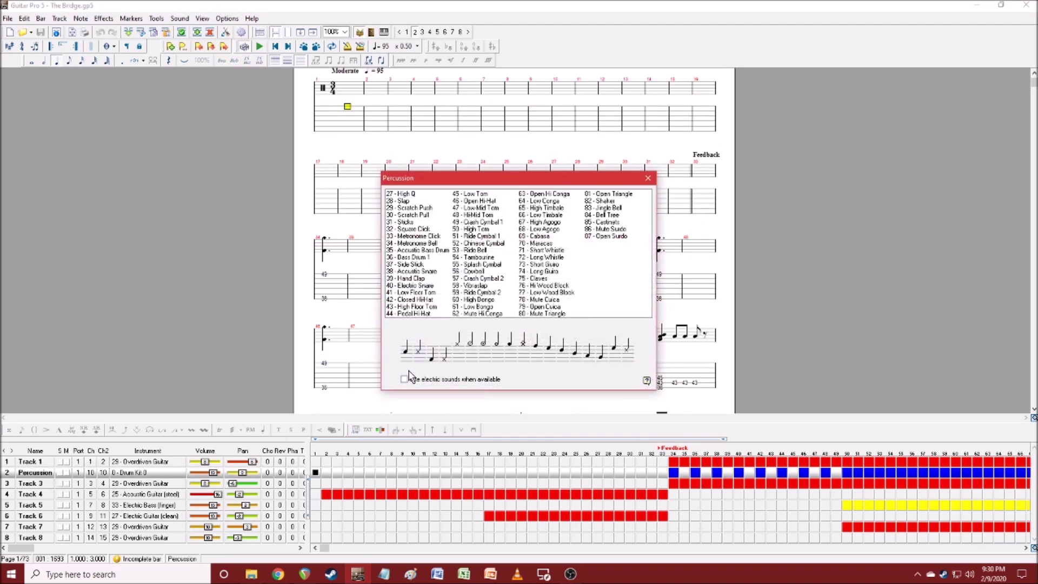
{"action": "left_click_drag", "start_coordinate": [441, 171], "coordinate": [647, 22]}
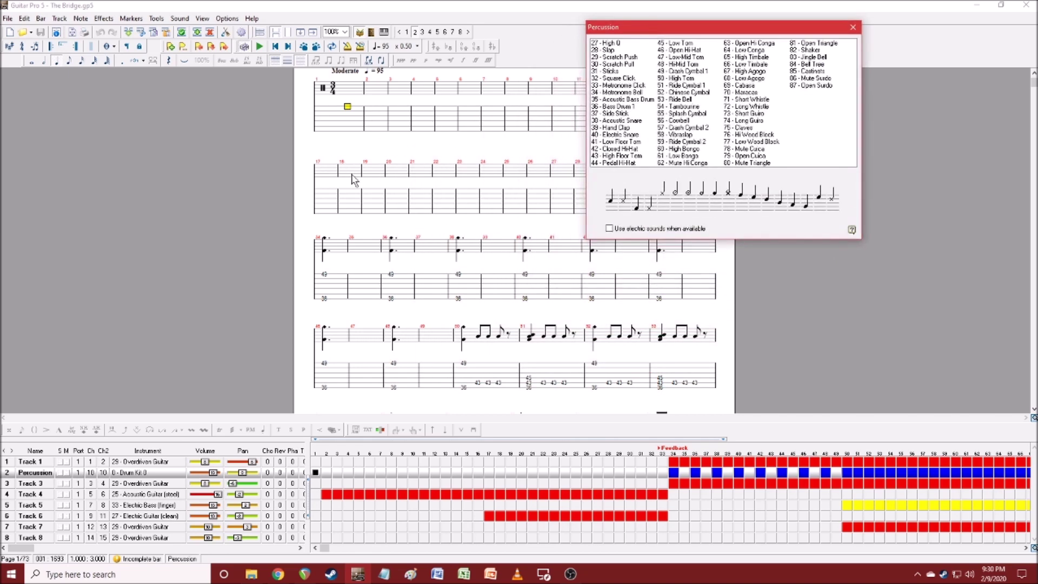
{"action": "scroll", "coordinate": [390, 205], "scroll_direction": "down", "scroll_amount": 10}
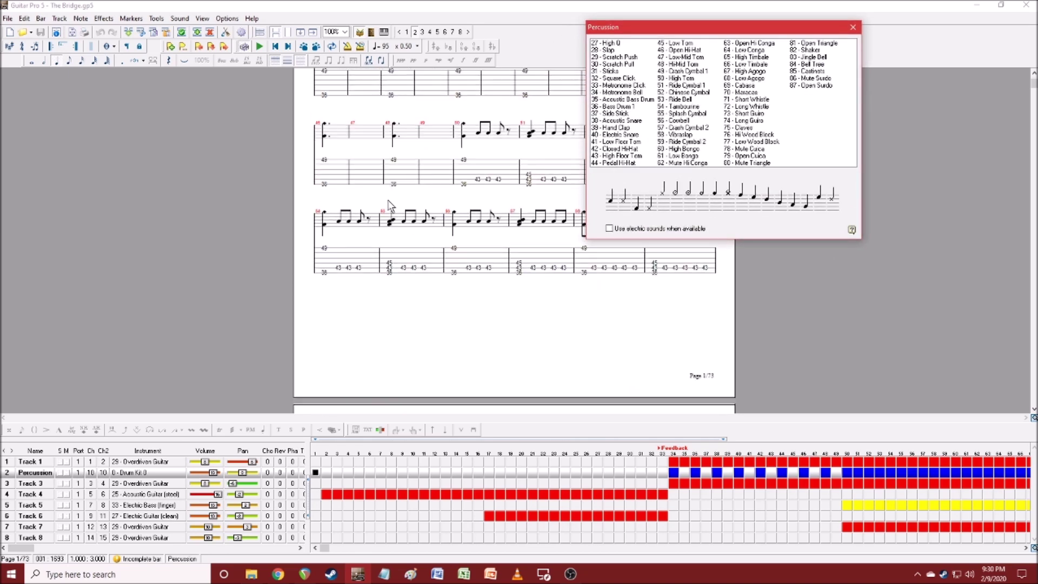
{"action": "left_click_drag", "start_coordinate": [322, 549], "coordinate": [1017, 551]}
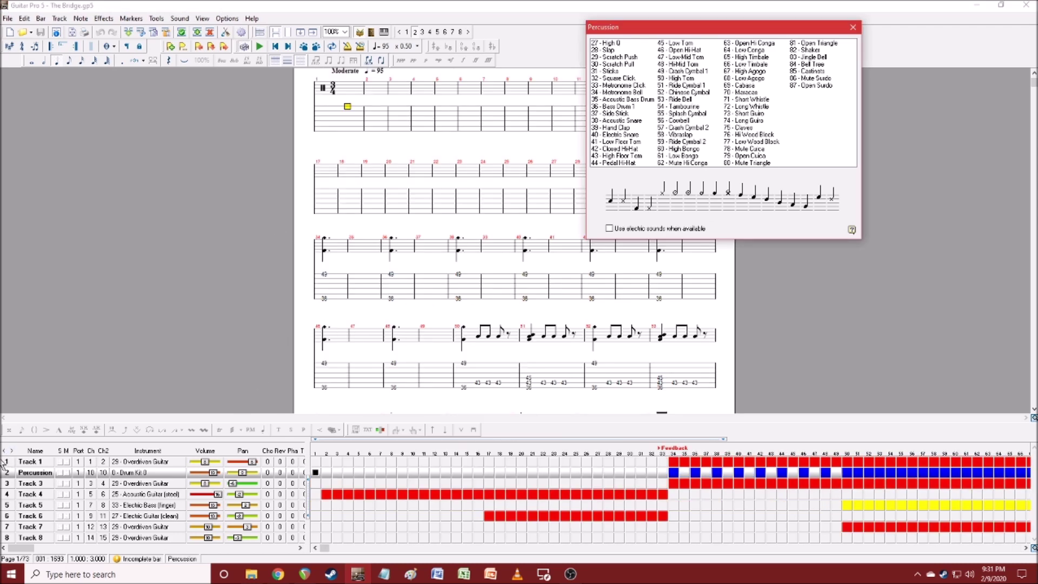
Review the score's individual instrument tracks and return to the Percussion track.
{"action": "left_click", "coordinate": [33, 461]}
{"action": "left_click", "coordinate": [34, 472]}
{"action": "left_click", "coordinate": [36, 483]}
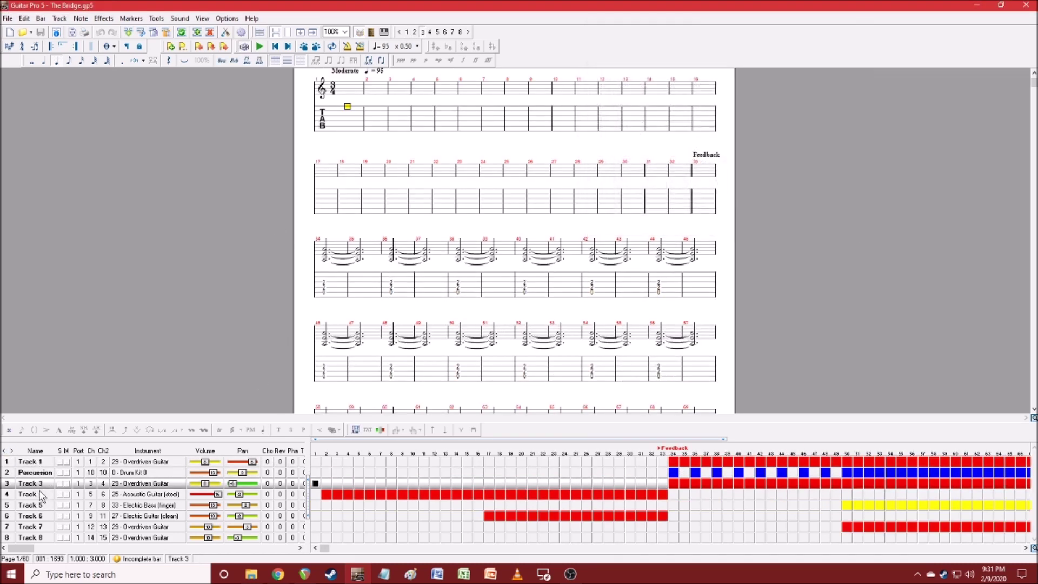
{"action": "left_click", "coordinate": [41, 494]}
{"action": "left_click", "coordinate": [46, 516]}
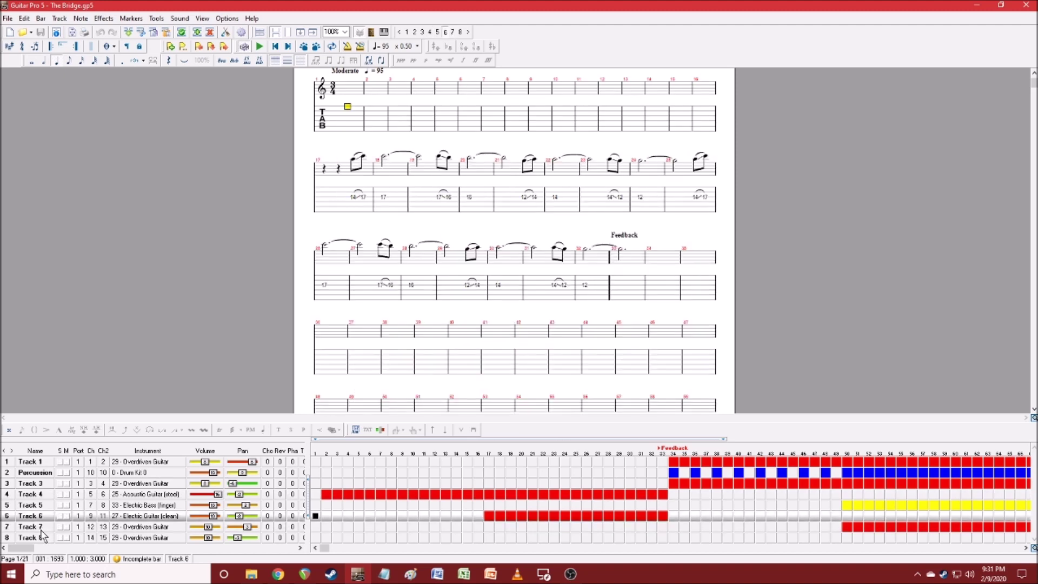
{"action": "left_click", "coordinate": [43, 537]}
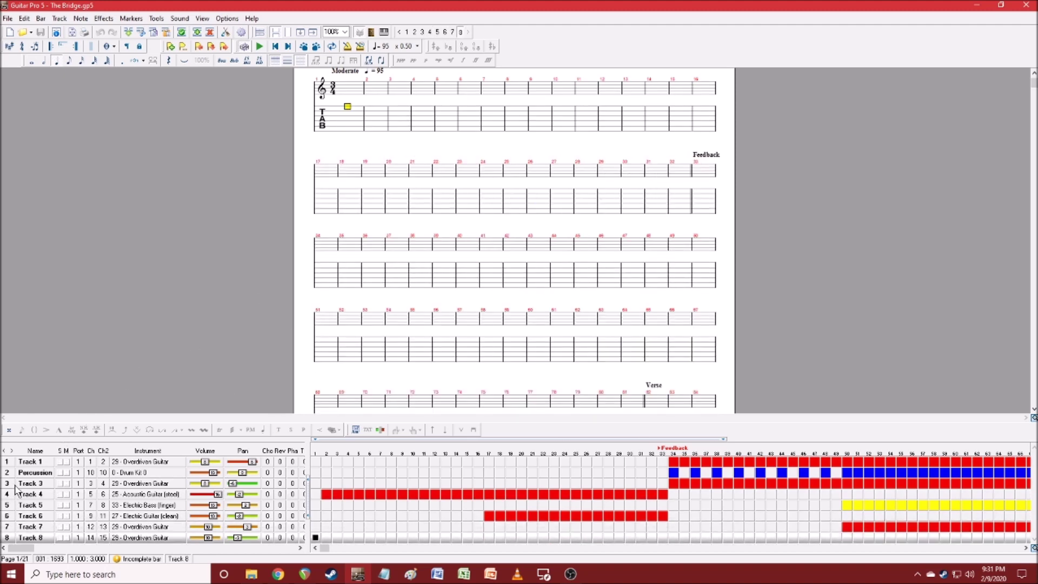
{"action": "left_click", "coordinate": [35, 473]}
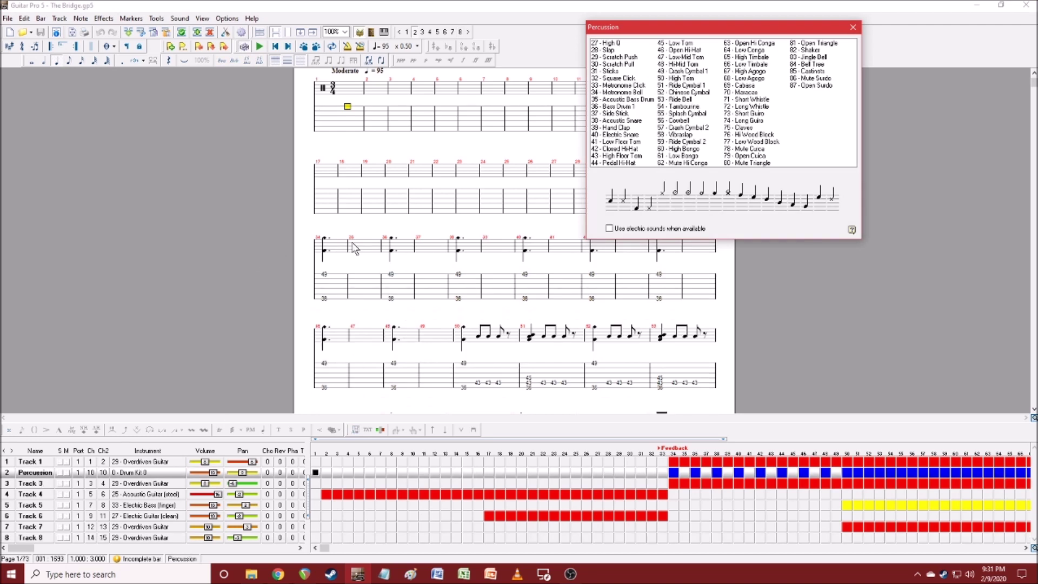
{"action": "left_click", "coordinate": [8, 18]}
{"action": "mouse_move", "coordinate": [22, 140]}
{"action": "left_click", "coordinate": [178, 147]}
{"action": "key", "text": "Escape"}
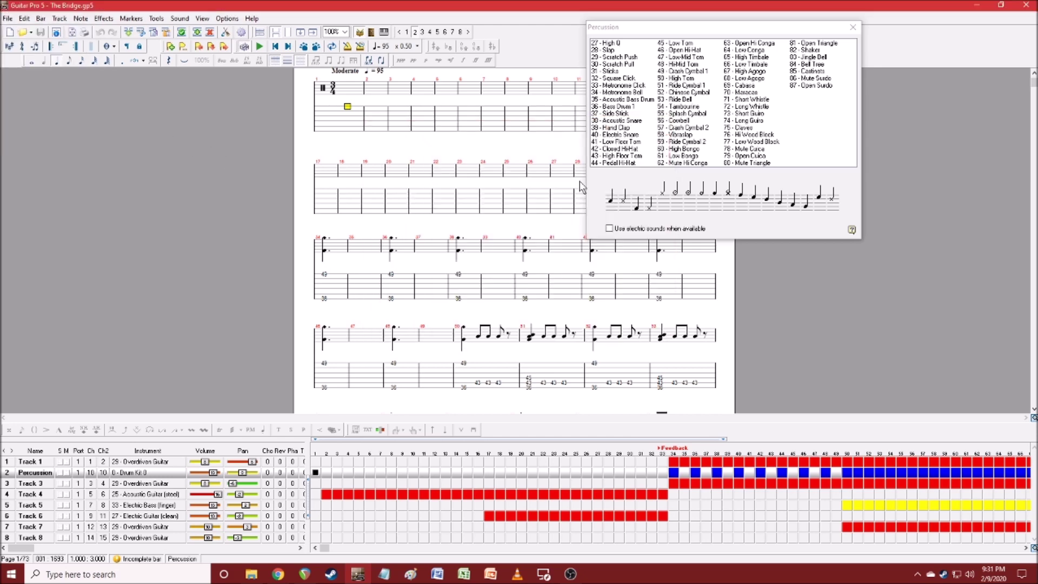
Switch back to REAPER, close Track 1's effects window and create another new project tab.
{"action": "left_click", "coordinate": [305, 574]}
{"action": "left_click", "coordinate": [772, 109]}
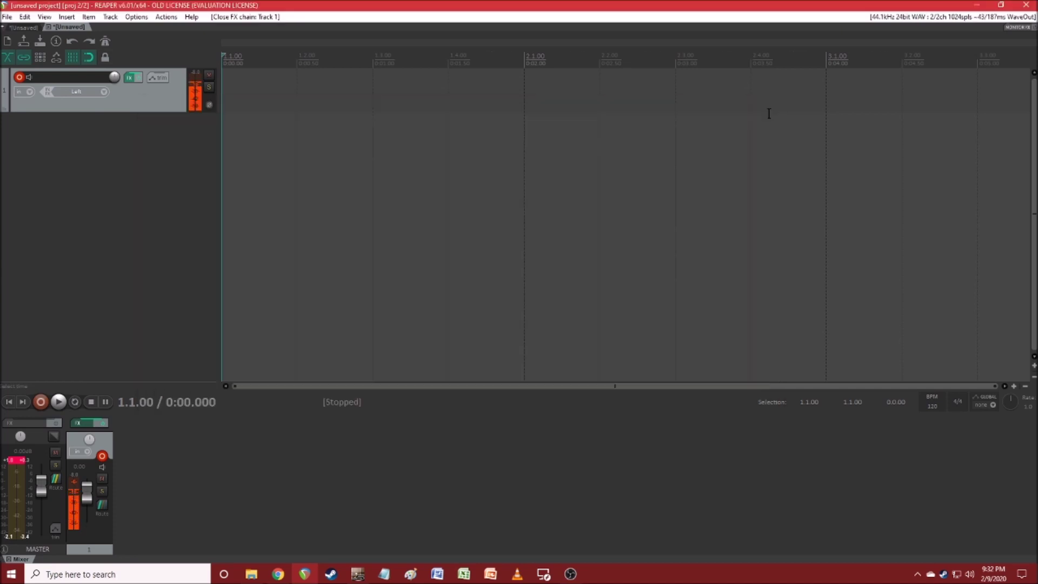
{"action": "left_click", "coordinate": [7, 17]}
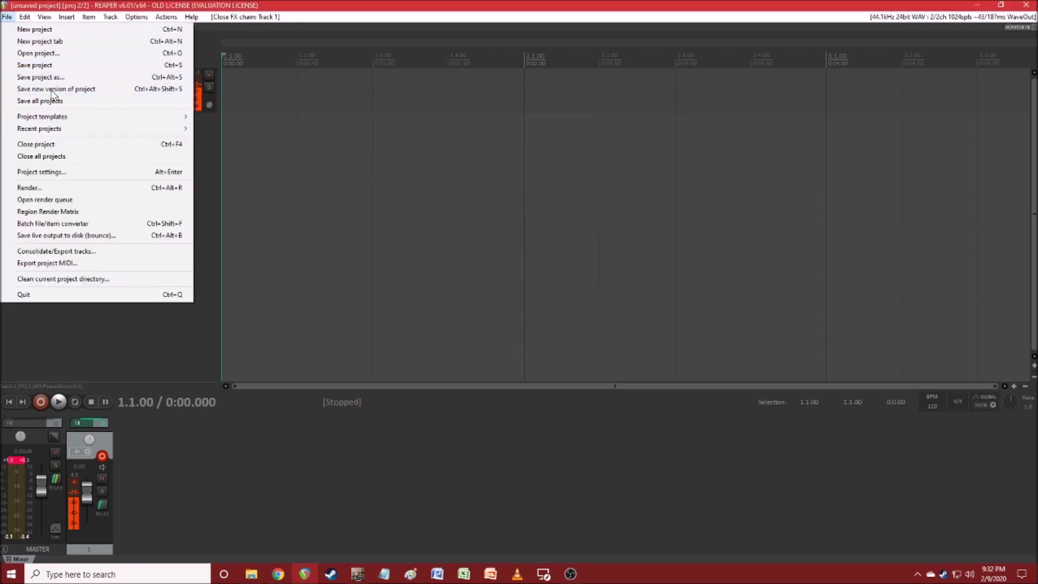
{"action": "left_click", "coordinate": [67, 38]}
Import The Bridge MIDI file, expanding its 8 MIDI tracks to new REAPER tracks and importing the tempo map without the markers.
{"action": "left_click", "coordinate": [67, 17]}
{"action": "left_click", "coordinate": [72, 27]}
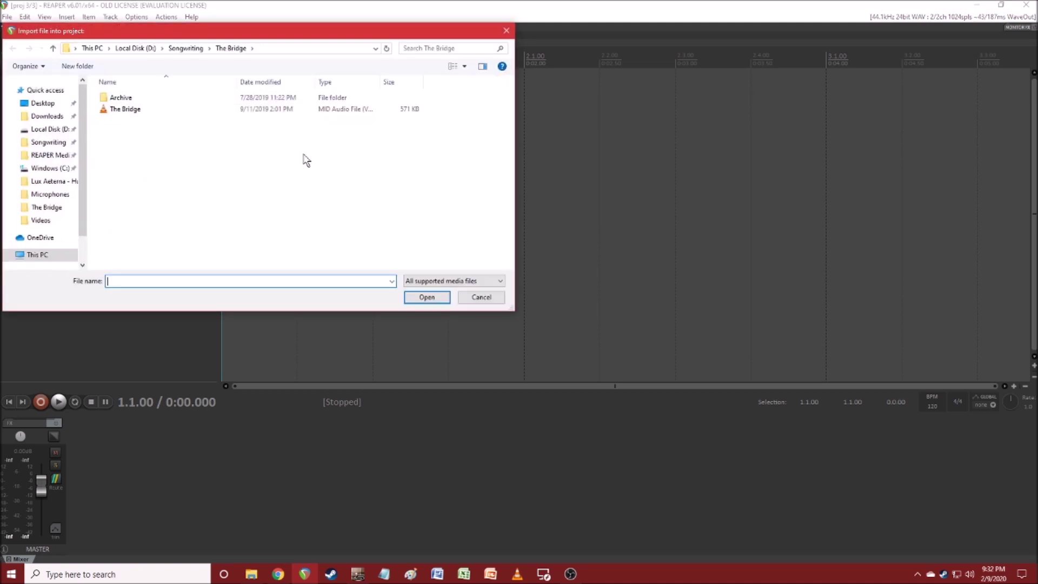
{"action": "double_click", "coordinate": [130, 110]}
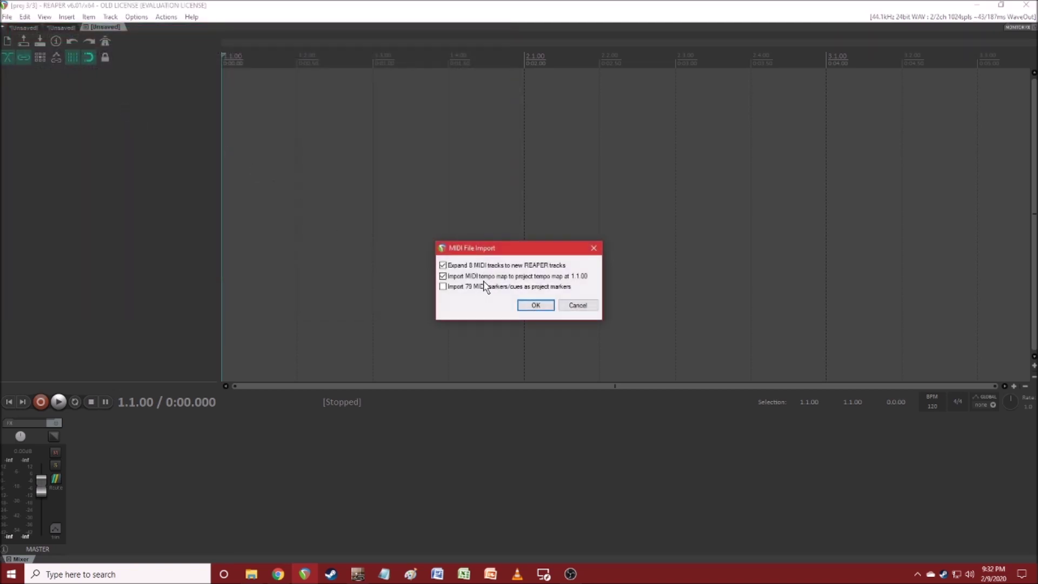
{"action": "left_click", "coordinate": [537, 306]}
{"action": "left_click", "coordinate": [177, 88]}
{"action": "left_click", "coordinate": [177, 87]}
{"action": "left_click", "coordinate": [177, 87]}
{"action": "left_click", "coordinate": [176, 86]}
{"action": "left_click", "coordinate": [176, 87]}
{"action": "left_click", "coordinate": [177, 86]}
{"action": "left_click", "coordinate": [176, 87]}
{"action": "left_click", "coordinate": [177, 87]}
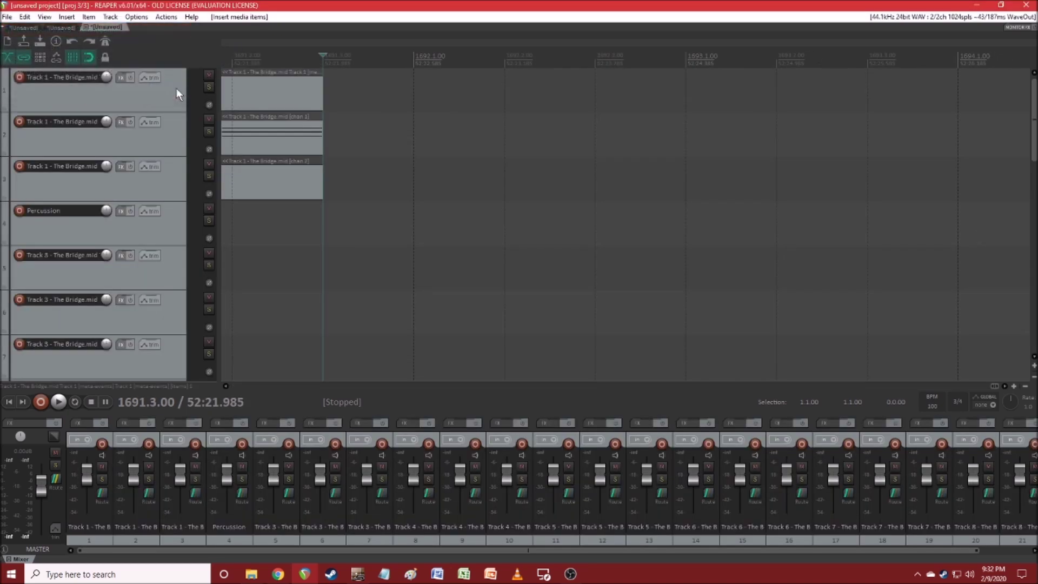
Delete the three Track 1 tracks above the Percussion track.
{"action": "left_click", "coordinate": [290, 238]}
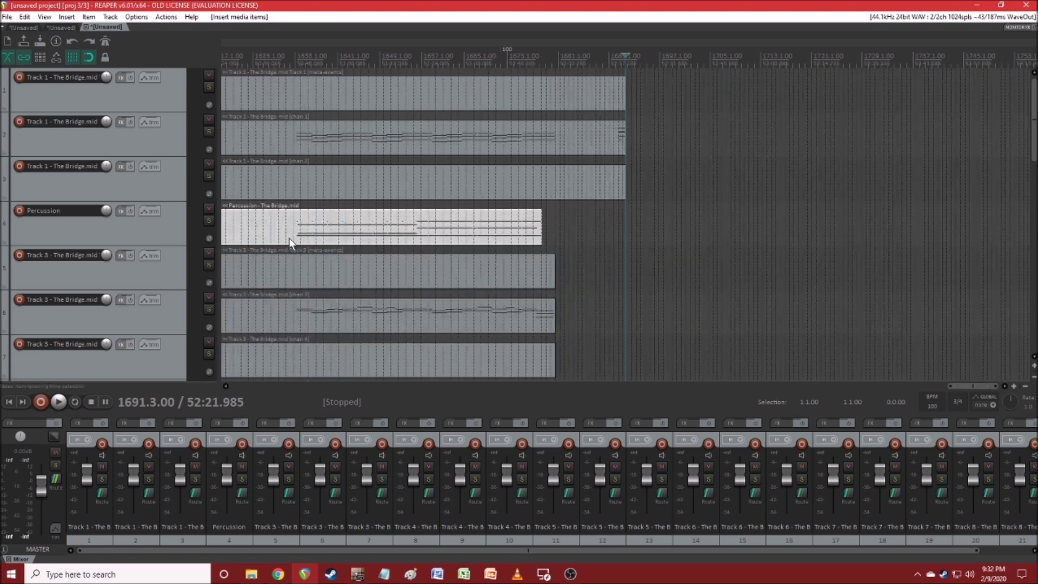
{"action": "scroll", "coordinate": [241, 143], "scroll_direction": "down", "scroll_amount": 10}
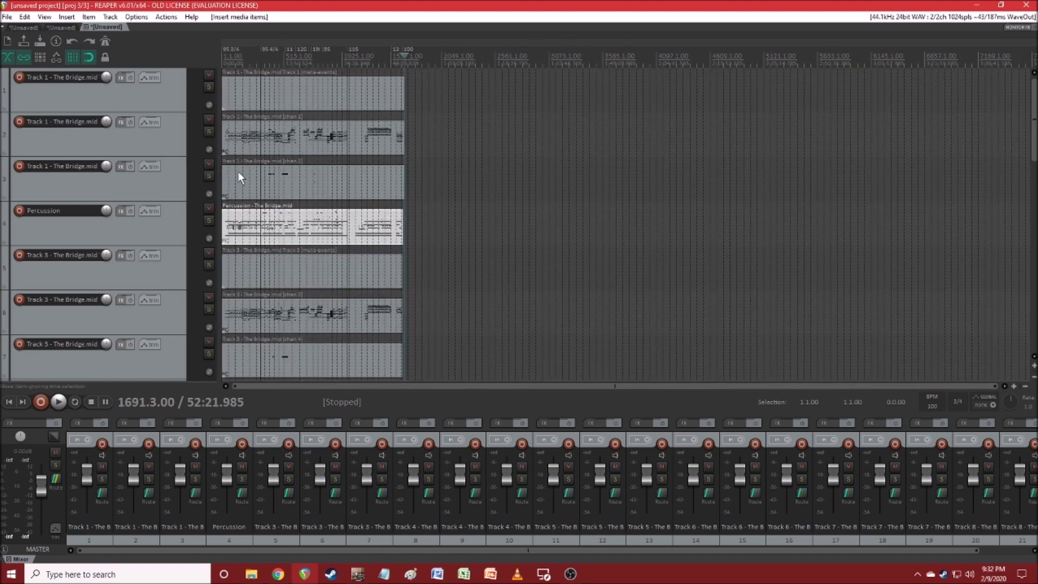
{"action": "left_click", "coordinate": [174, 79]}
{"action": "left_click", "coordinate": [167, 176], "text": "shift"}
{"action": "key", "text": "Delete"}
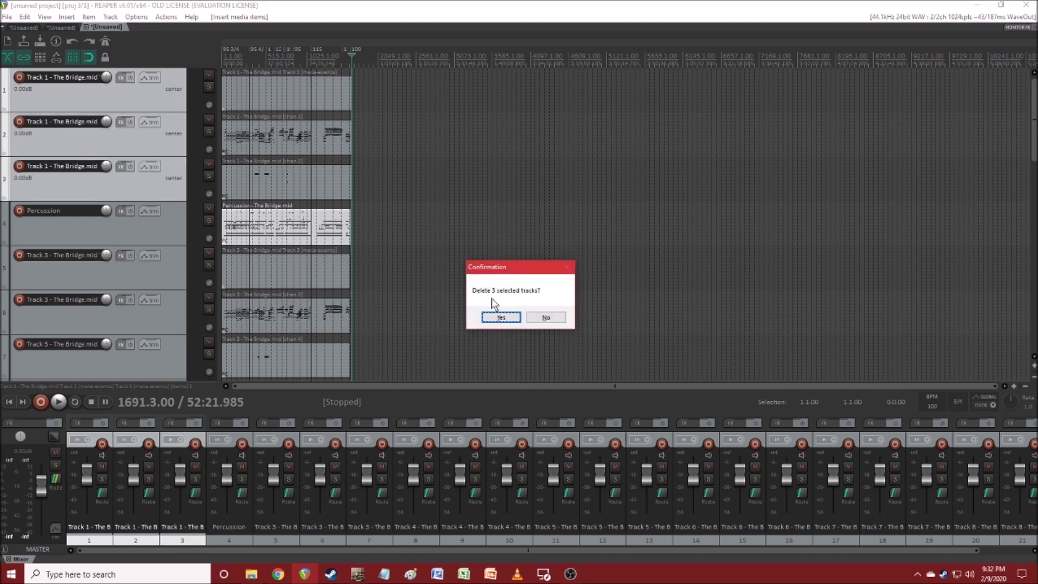
{"action": "left_click", "coordinate": [495, 318]}
Delete all 18 tracks below the Percussion track, from the first Track 3 track to the last Track 8 track.
{"action": "scroll", "coordinate": [166, 227], "scroll_direction": "down", "scroll_amount": 10}
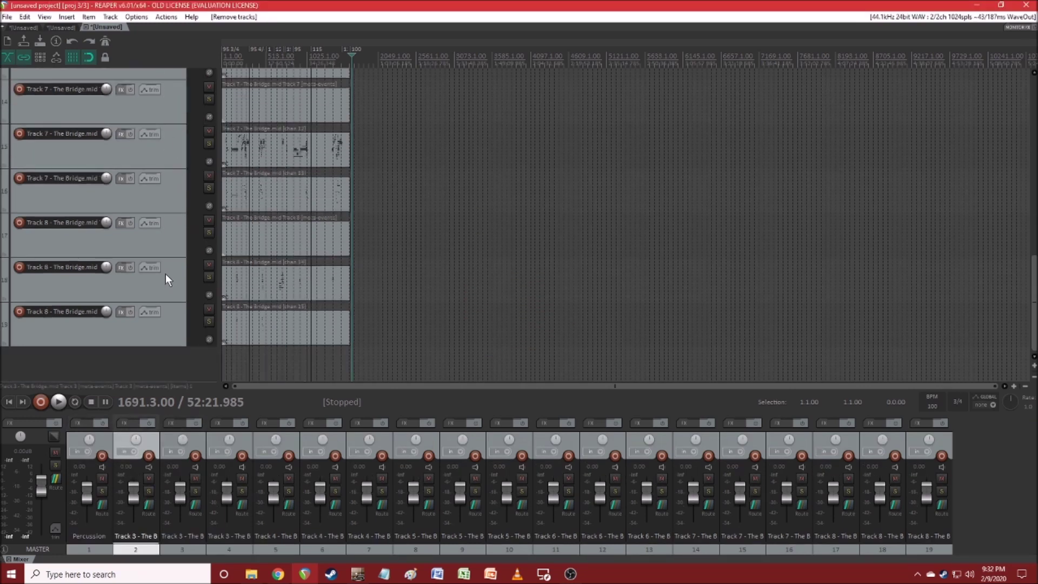
{"action": "left_click", "coordinate": [164, 320], "text": "shift"}
{"action": "key", "text": "Delete"}
{"action": "left_click", "coordinate": [501, 317]}
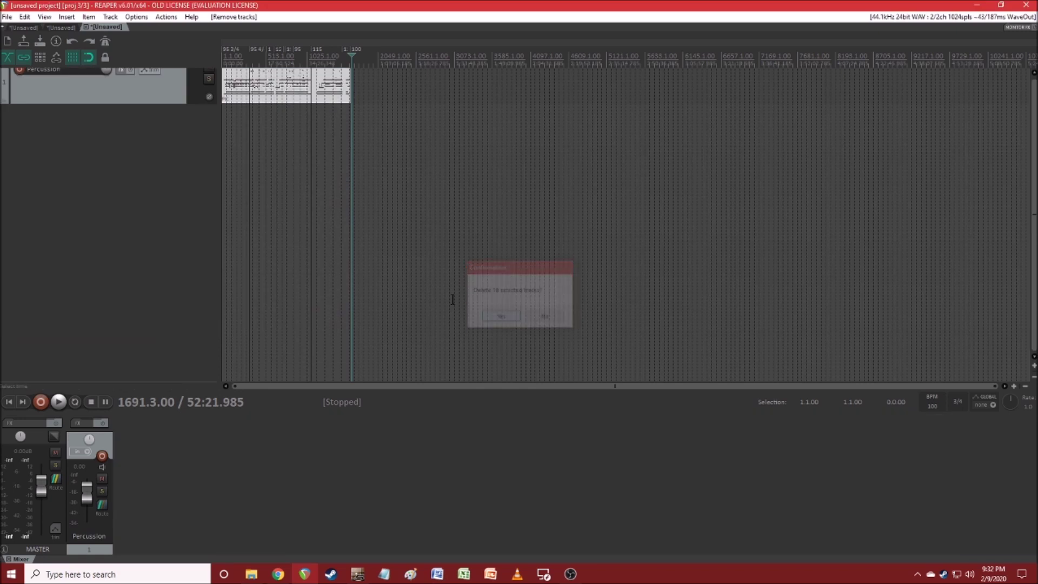
Add the MT-PowerDrumKit (MANDA AUDIO) instrument to the Percussion track.
{"action": "left_click", "coordinate": [123, 79]}
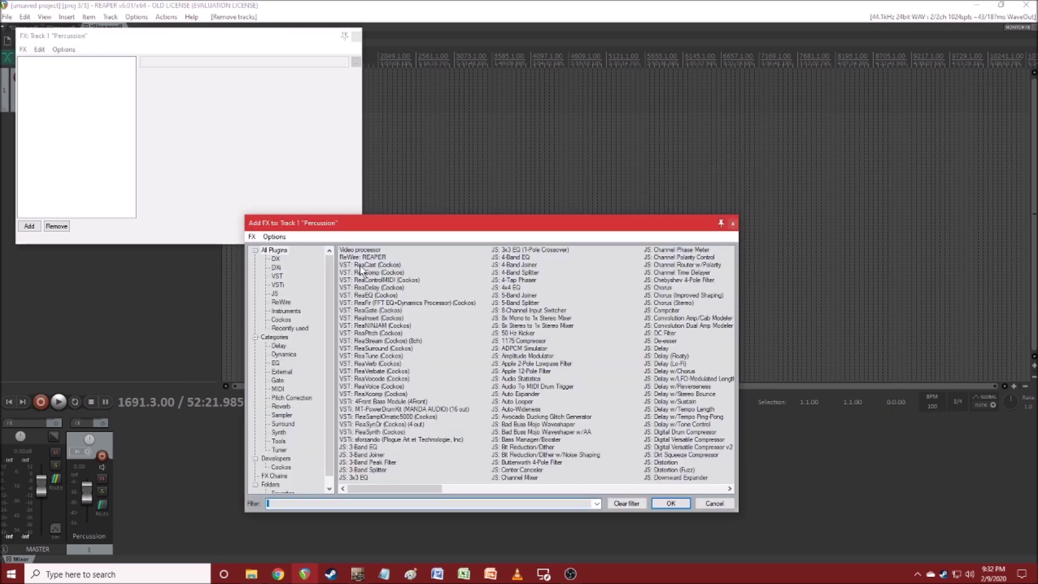
{"action": "left_click", "coordinate": [419, 410]}
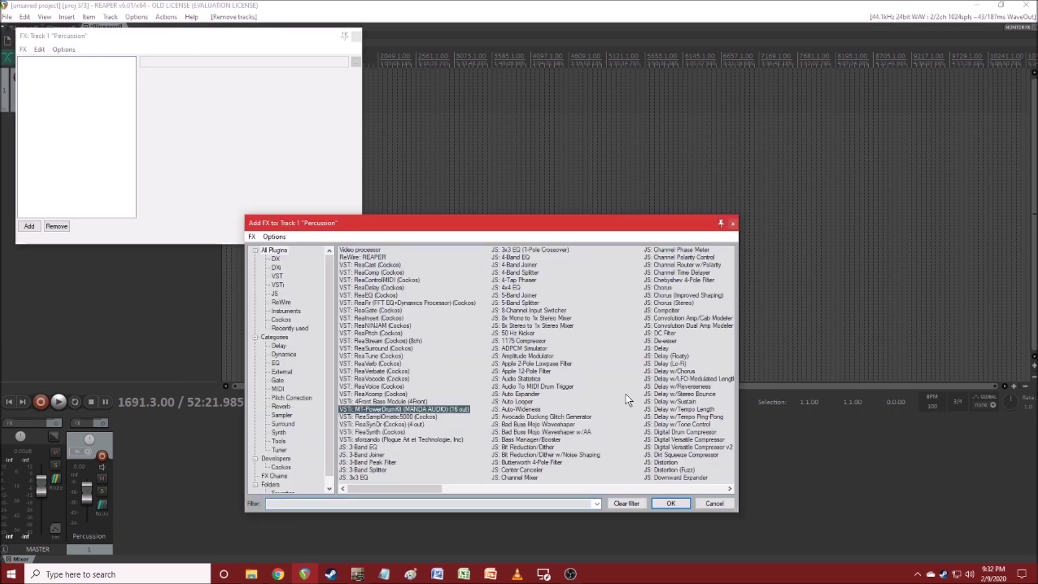
{"action": "key", "text": "Return"}
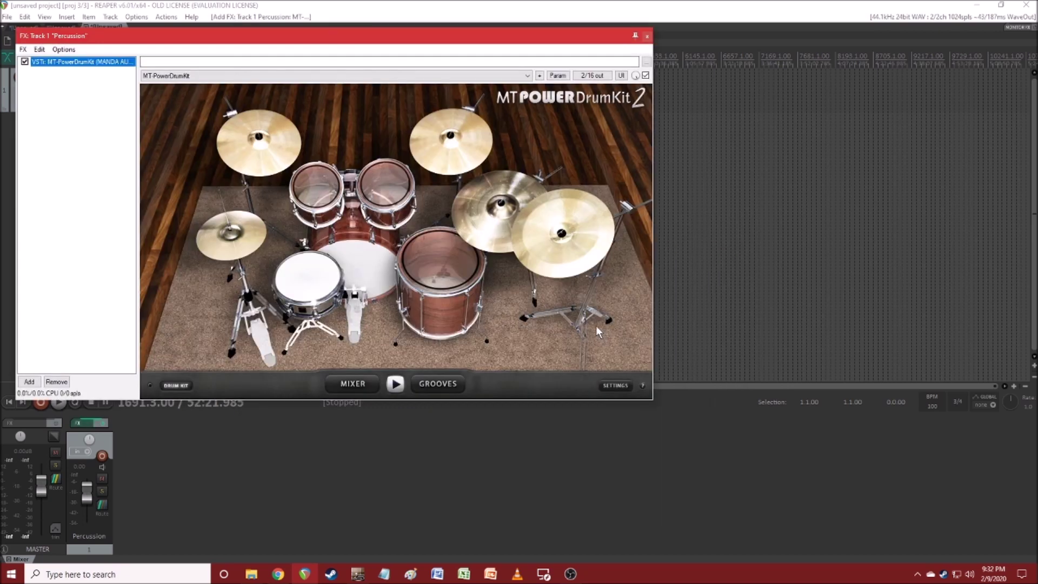
Play the Percussion track through the drum kit from about measure 513, at the 115 BPM tempo change.
{"action": "scroll", "coordinate": [294, 105], "scroll_direction": "up", "scroll_amount": 6}
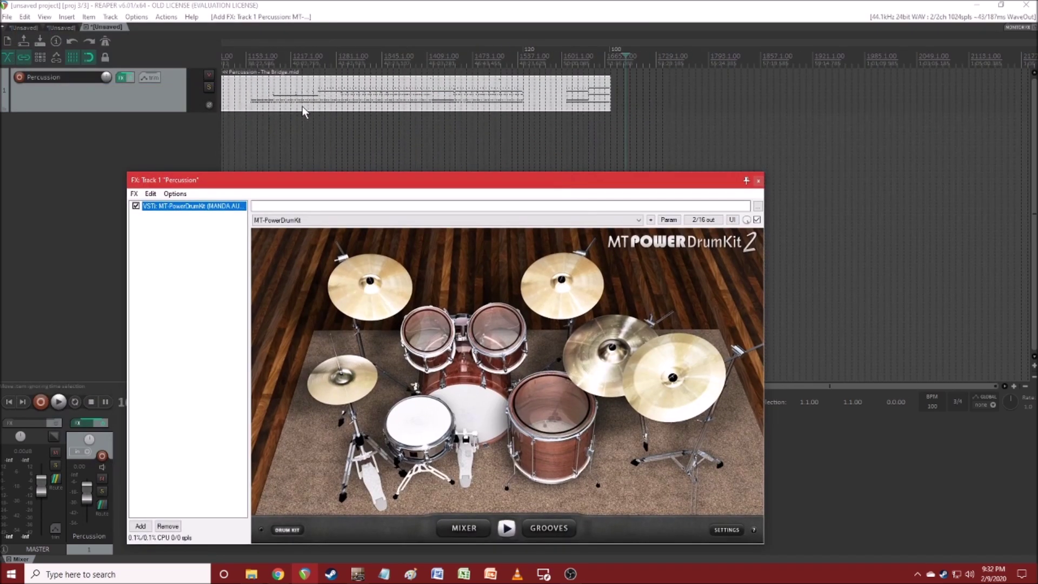
{"action": "left_click", "coordinate": [365, 110]}
{"action": "scroll", "coordinate": [365, 109], "scroll_direction": "up", "scroll_amount": 4}
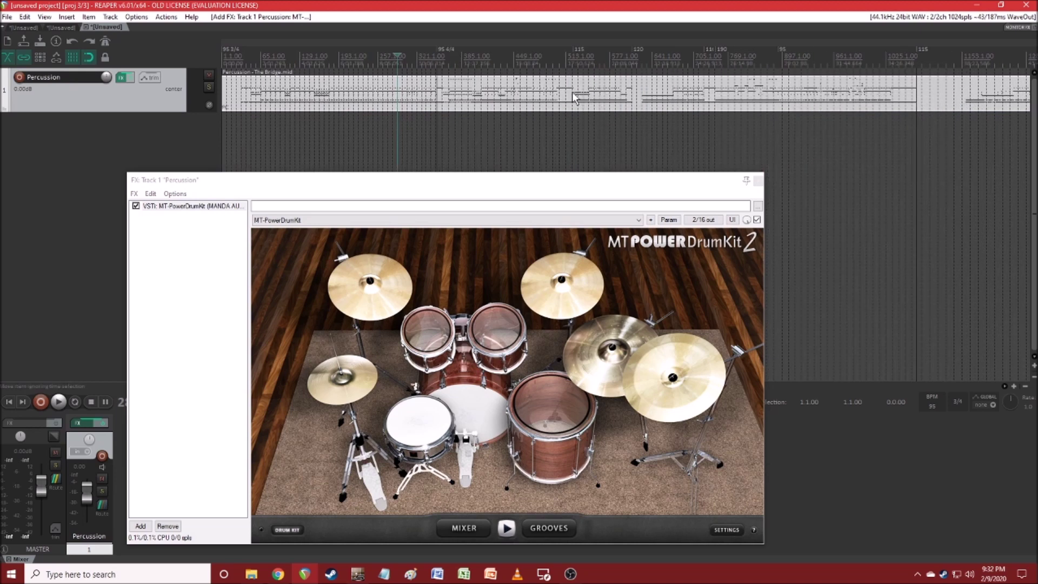
{"action": "left_click", "coordinate": [573, 95]}
{"action": "key", "text": "space"}
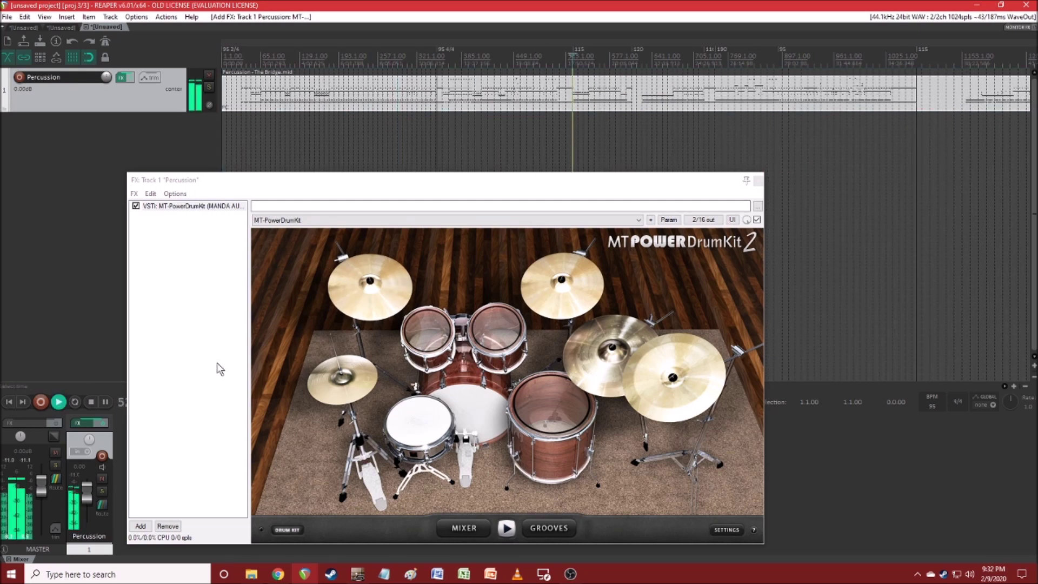
{"action": "mouse_move", "coordinate": [90, 492]}
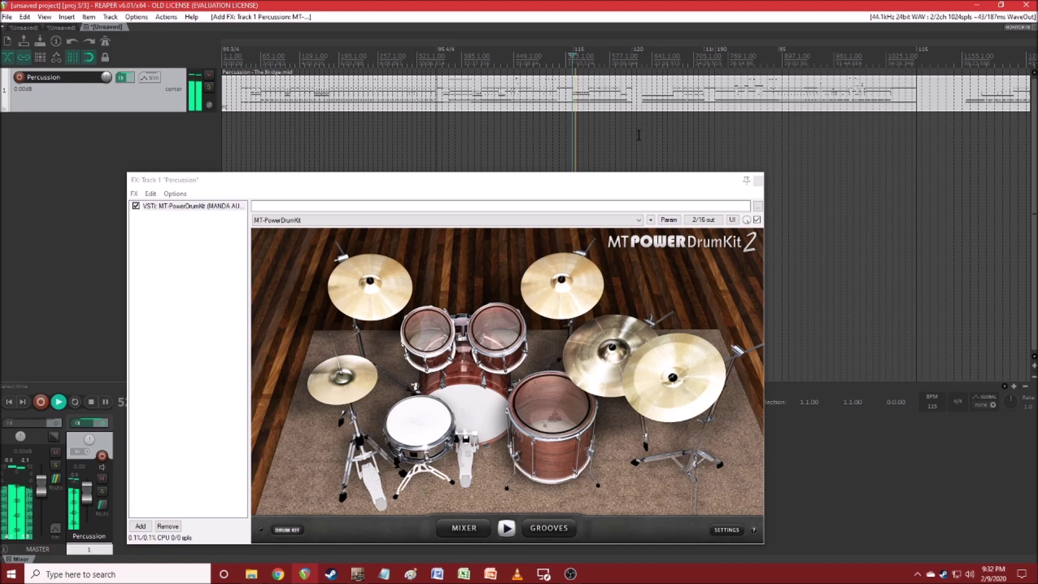
Audition the Percussion track from measure 681 and stop playback.
{"action": "left_click", "coordinate": [677, 125]}
{"action": "scroll", "coordinate": [681, 125], "scroll_direction": "up", "scroll_amount": 5}
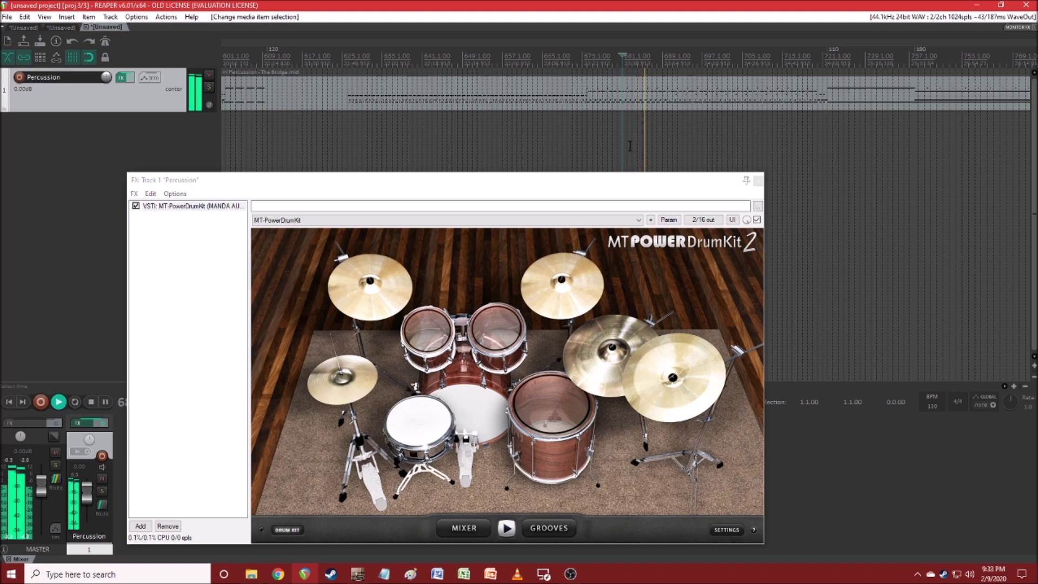
{"action": "key", "text": "space"}
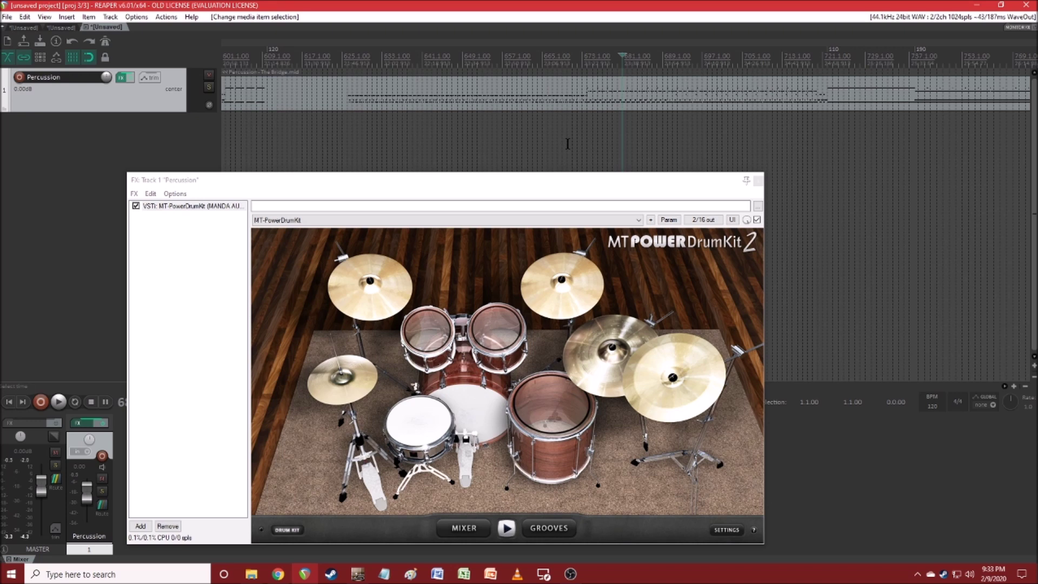
Show the MT-PowerDrumKit mixer and play the Percussion track from measure 841.
{"action": "left_click_drag", "start_coordinate": [478, 192], "coordinate": [600, 110]}
{"action": "left_click", "coordinate": [595, 449]}
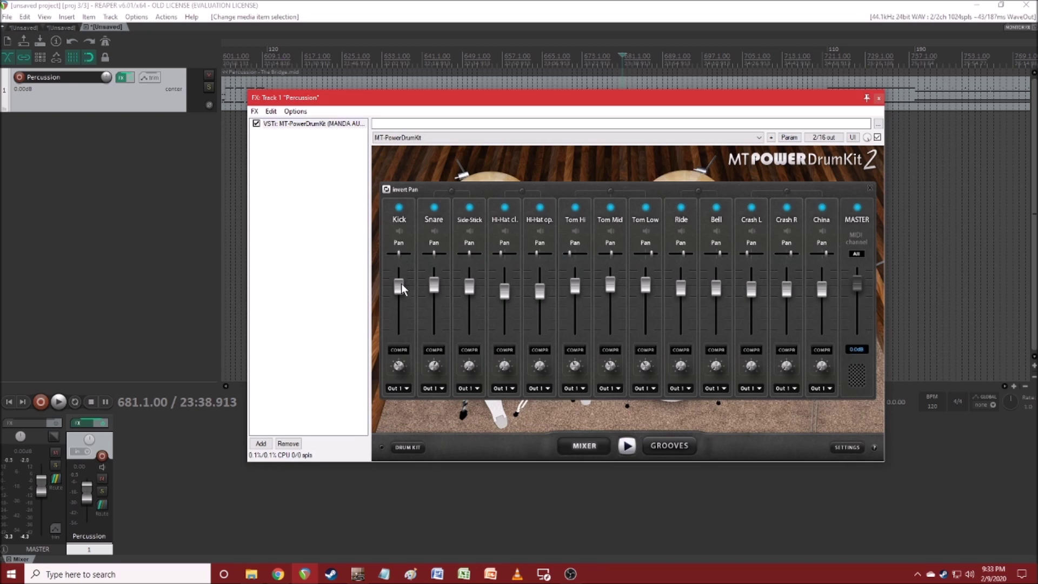
{"action": "left_click", "coordinate": [502, 6]}
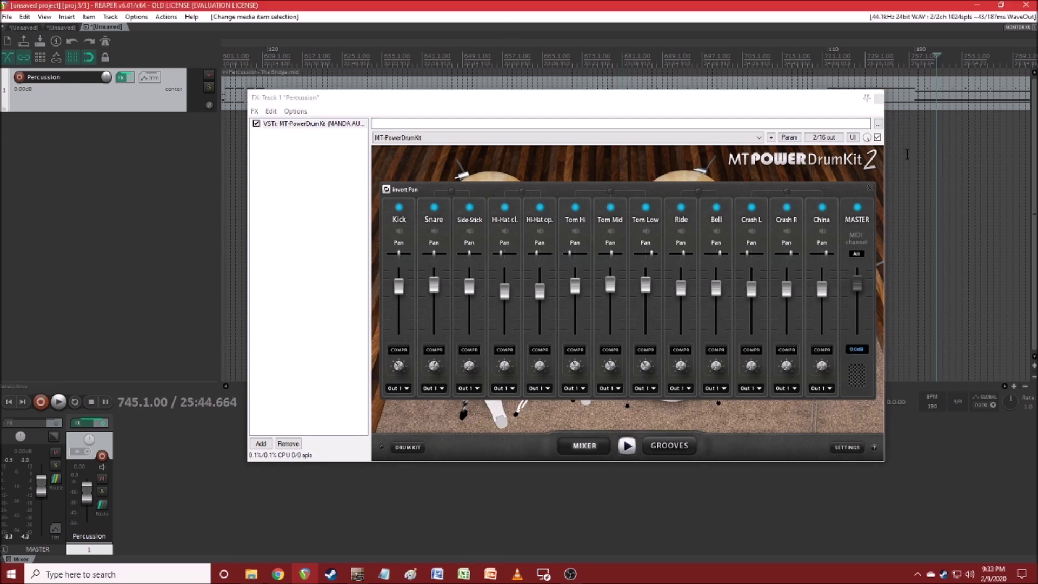
{"action": "left_click_drag", "start_coordinate": [741, 100], "coordinate": [743, 168]}
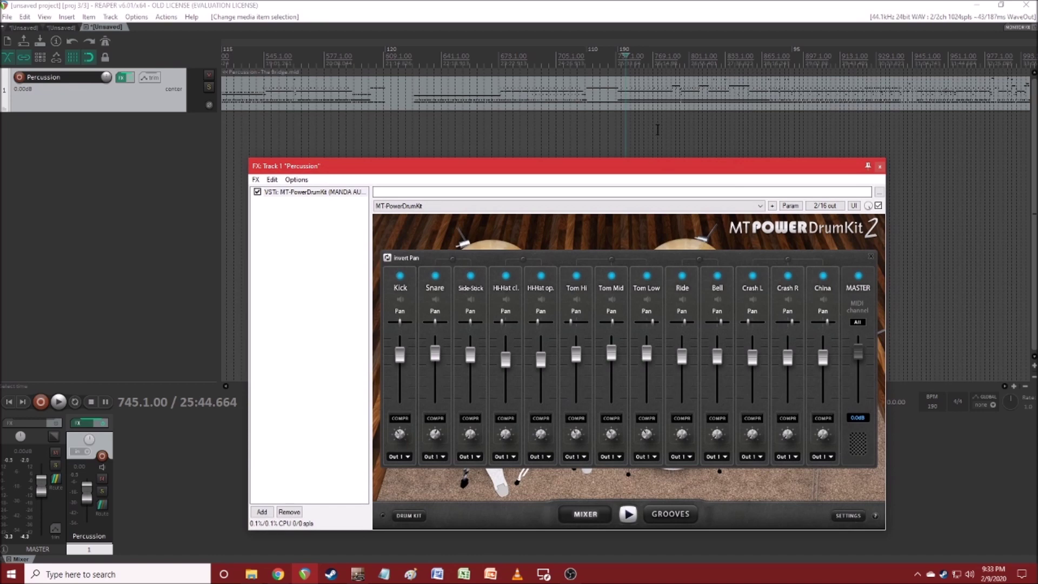
{"action": "left_click_drag", "start_coordinate": [690, 173], "coordinate": [690, 101]}
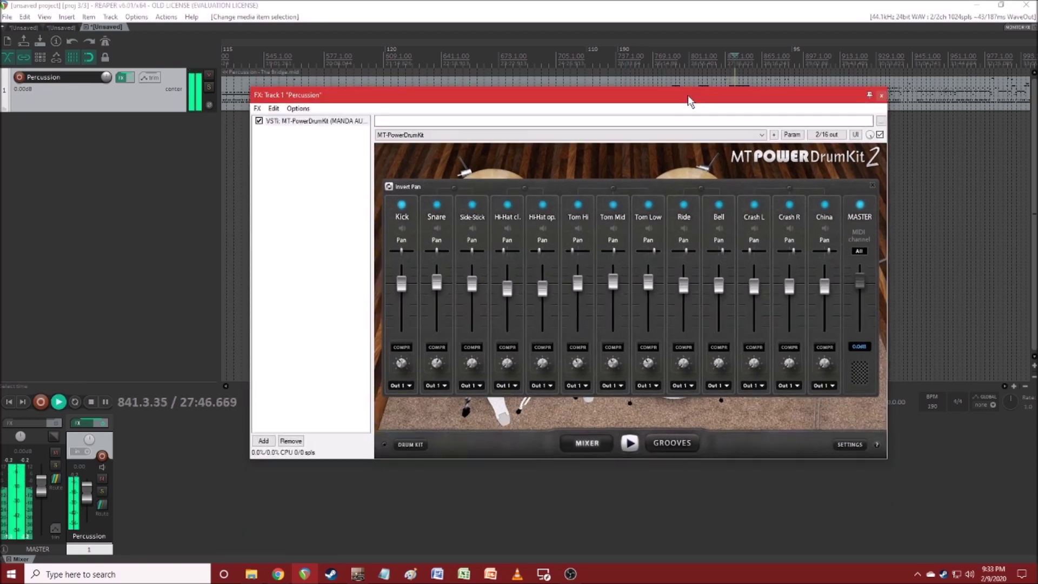
Raise the Kick, Crash L and Crash R levels, lower the Ride and both Hi-Hats, and stop playback.
{"action": "left_click_drag", "start_coordinate": [401, 283], "coordinate": [401, 272]}
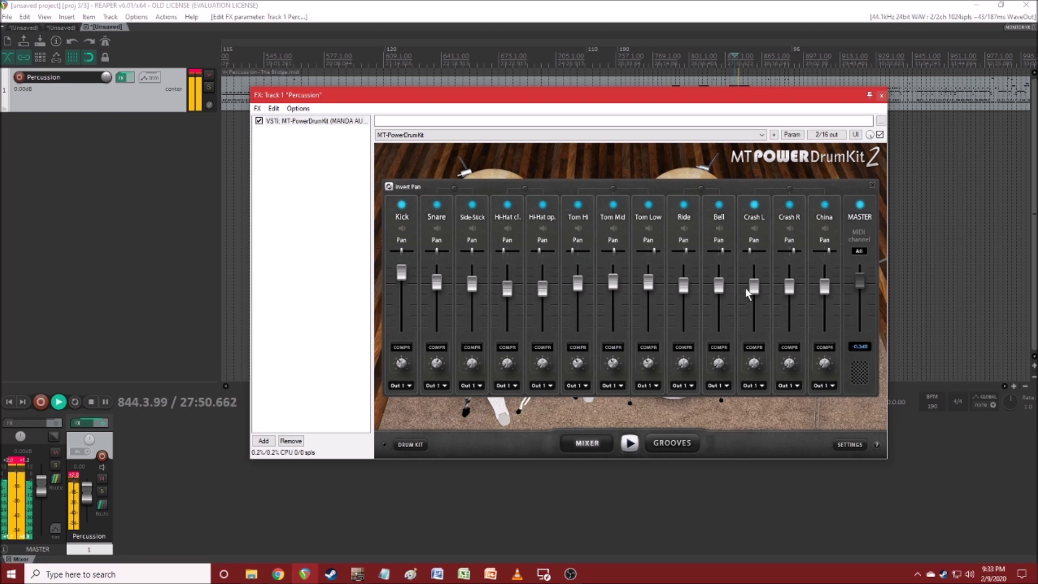
{"action": "left_click_drag", "start_coordinate": [753, 287], "coordinate": [789, 268]}
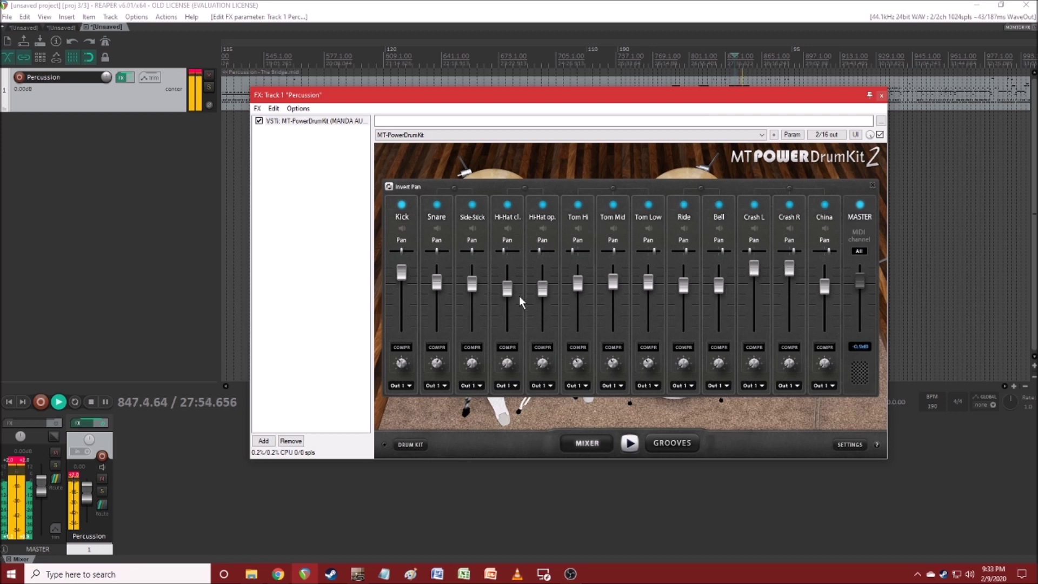
{"action": "left_click_drag", "start_coordinate": [684, 285], "coordinate": [684, 303]}
{"action": "left_click_drag", "start_coordinate": [539, 280], "coordinate": [514, 291]}
{"action": "key", "text": "space"}
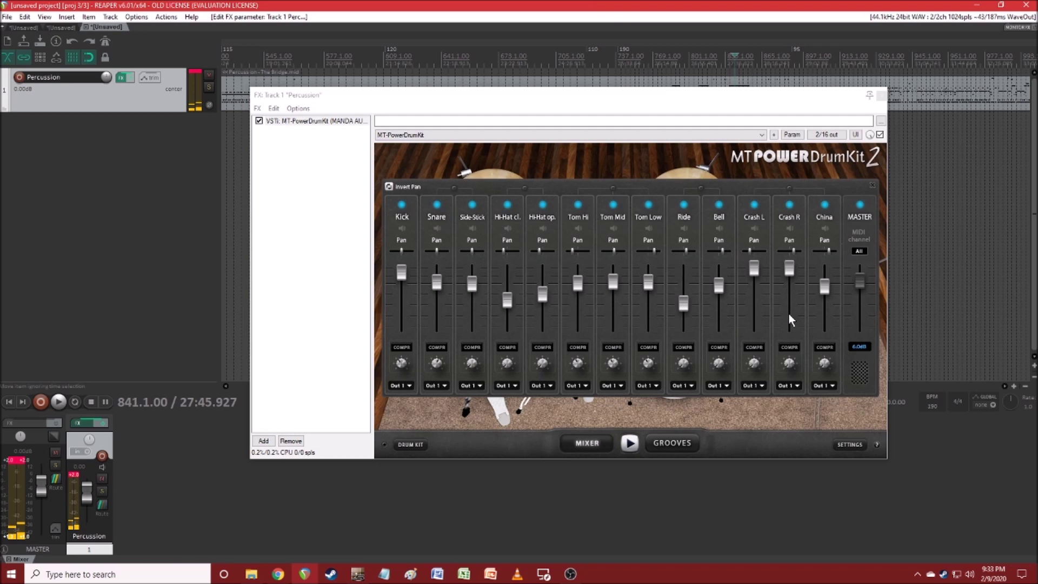
Add the ReaFir (FFT EQ+Dynamics Processor) effect after the drum kit on the Percussion track.
{"action": "left_click", "coordinate": [483, 303]}
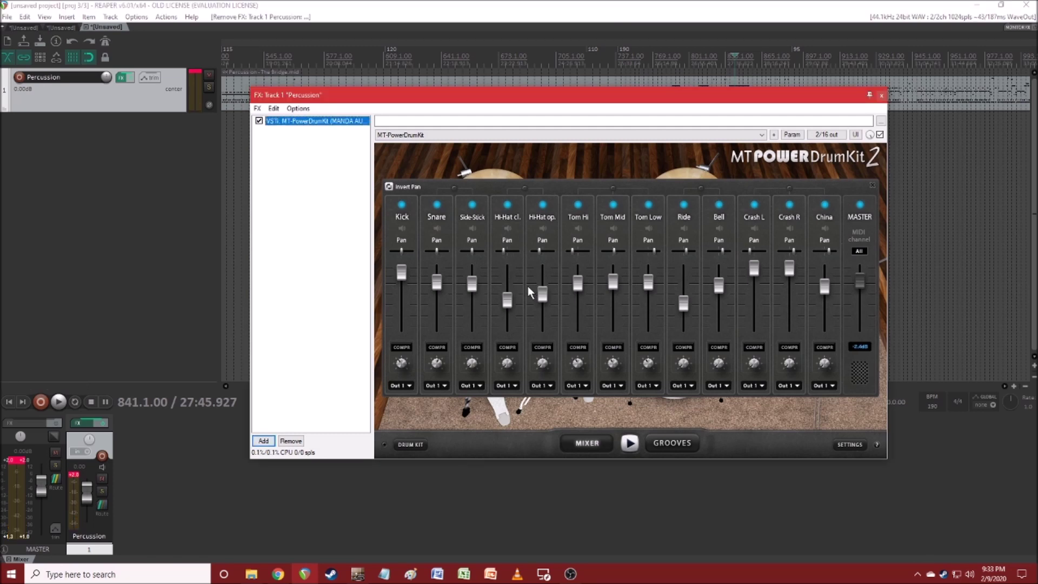
{"action": "left_click", "coordinate": [263, 440]}
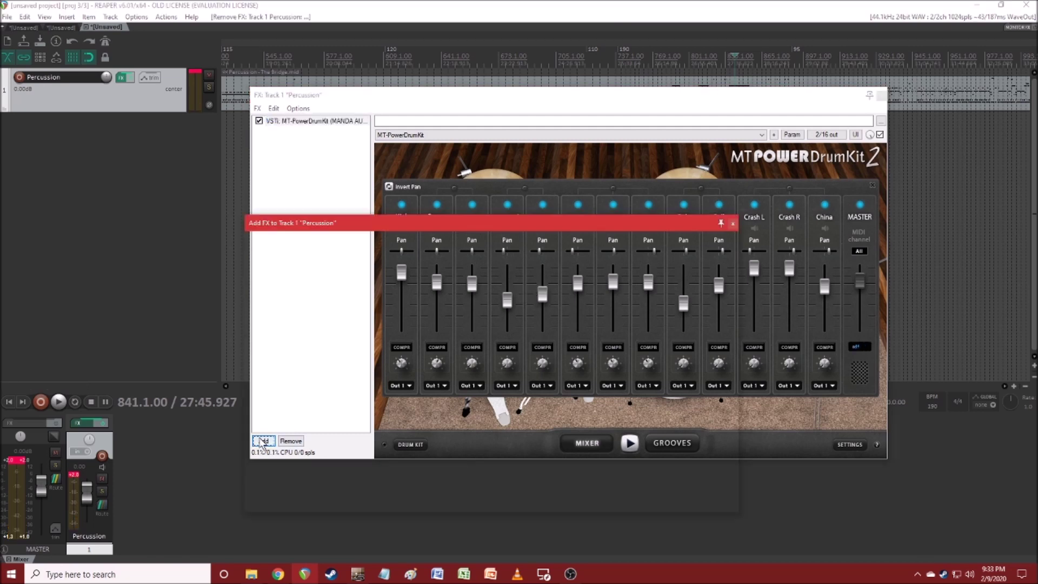
{"action": "double_click", "coordinate": [451, 304]}
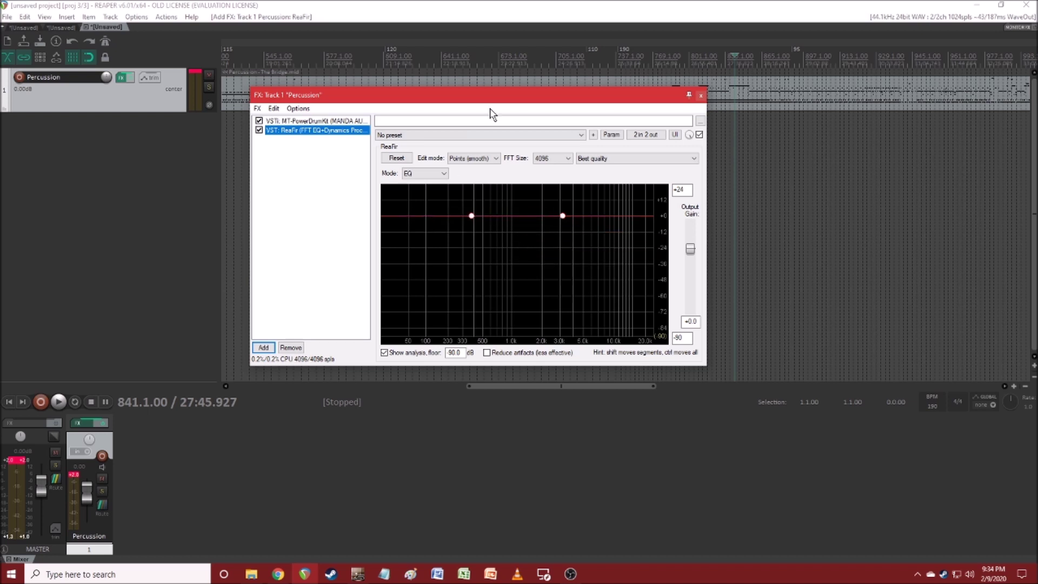
Shape a low-frequency boost of about 10 dB around 100 Hz in ReaFir using four added EQ points.
{"action": "left_click", "coordinate": [401, 217]}
{"action": "left_click", "coordinate": [446, 218]}
{"action": "left_click", "coordinate": [417, 204]}
{"action": "left_click", "coordinate": [434, 203]}
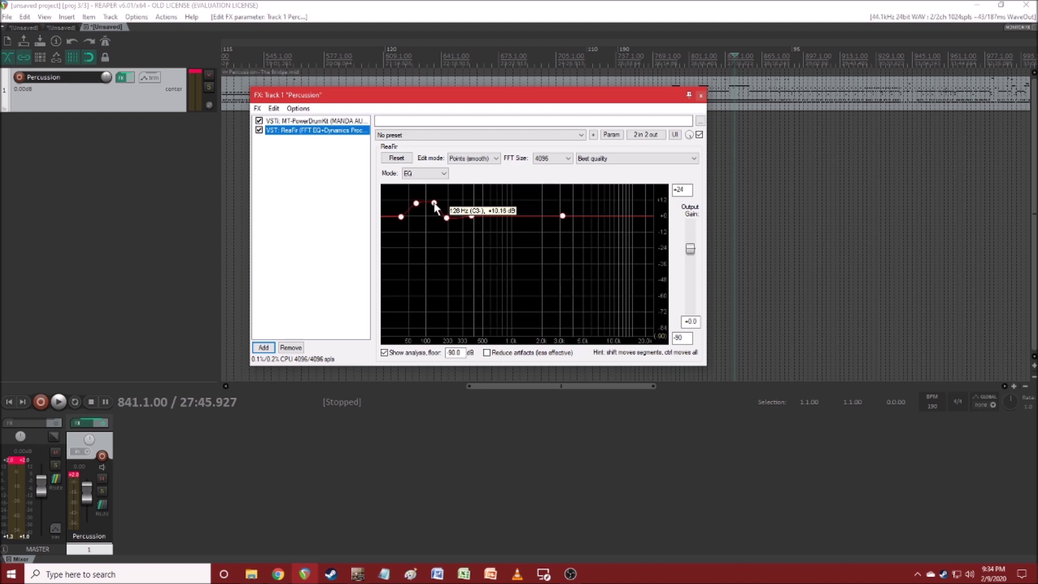
Play the passage, lower the Percussion track's volume to -7.94 dB and stop playback.
{"action": "key", "text": "space"}
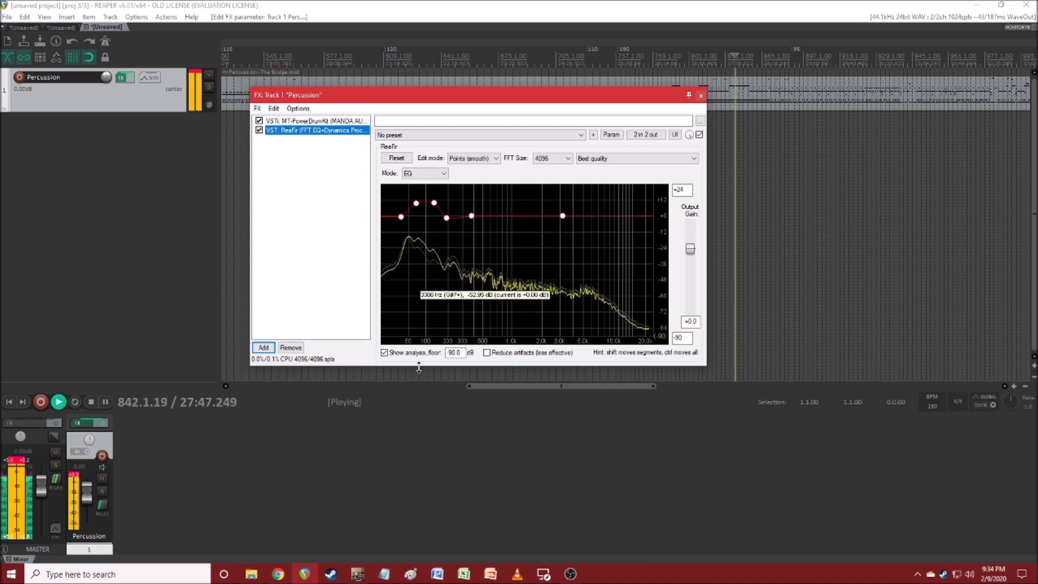
{"action": "scroll", "coordinate": [90, 494], "scroll_direction": "down", "scroll_amount": 5}
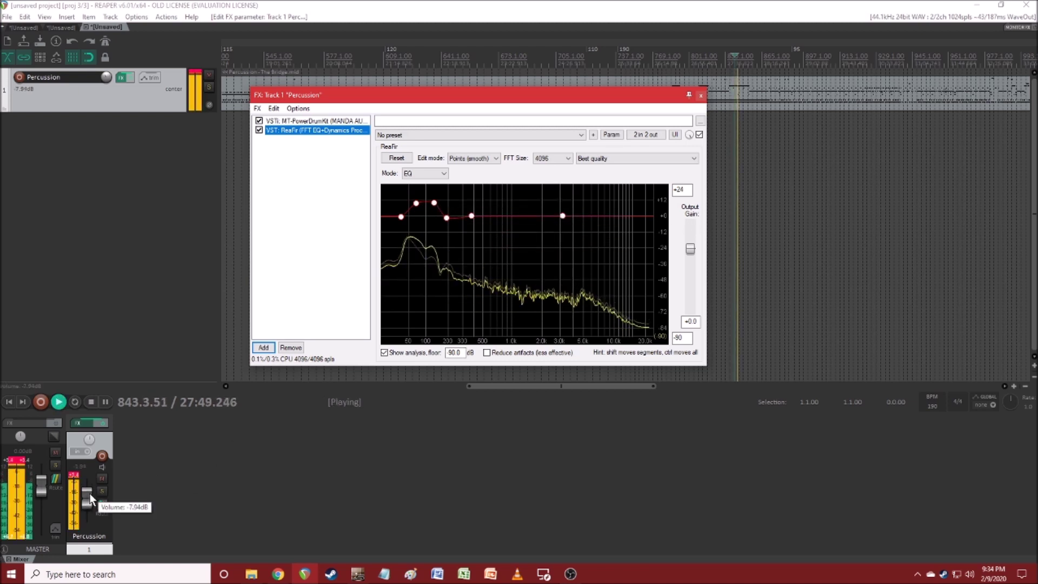
{"action": "left_click", "coordinate": [607, 5]}
{"action": "key", "text": "space"}
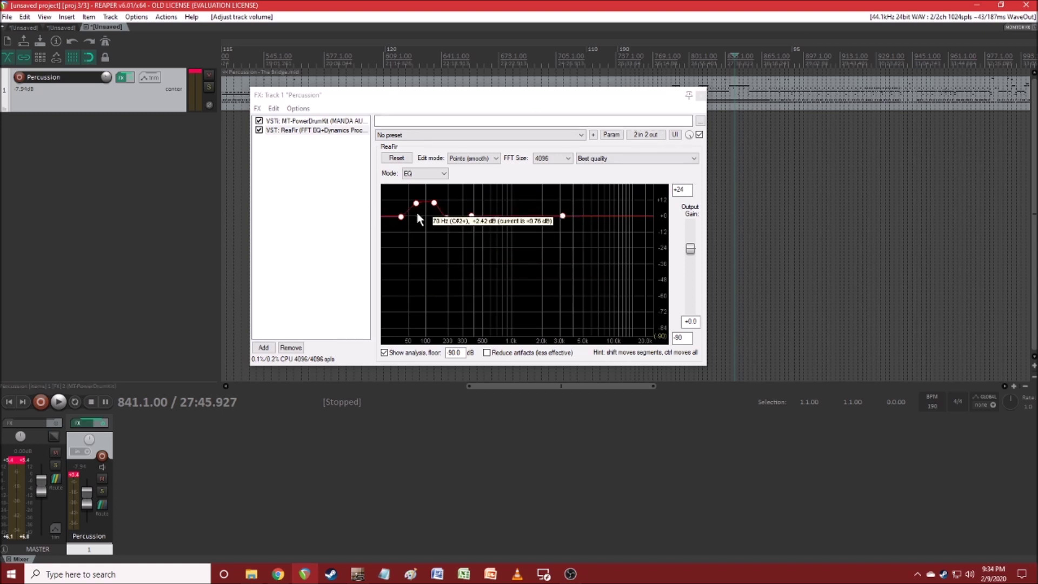
Close the effects window and paste two copies of the Percussion track below the original.
{"action": "key", "text": "Escape"}
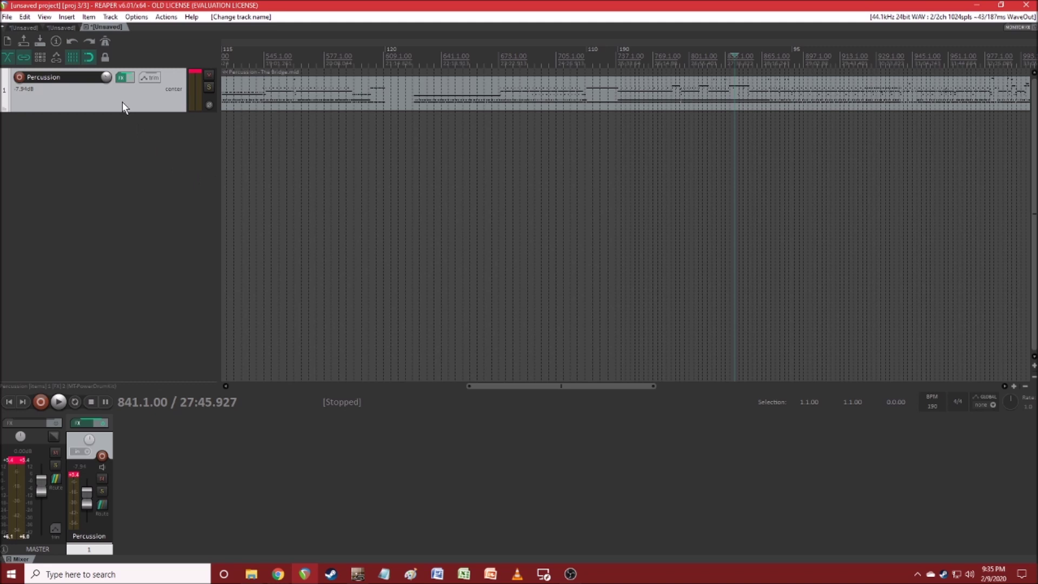
{"action": "key", "text": "ctrl+v"}
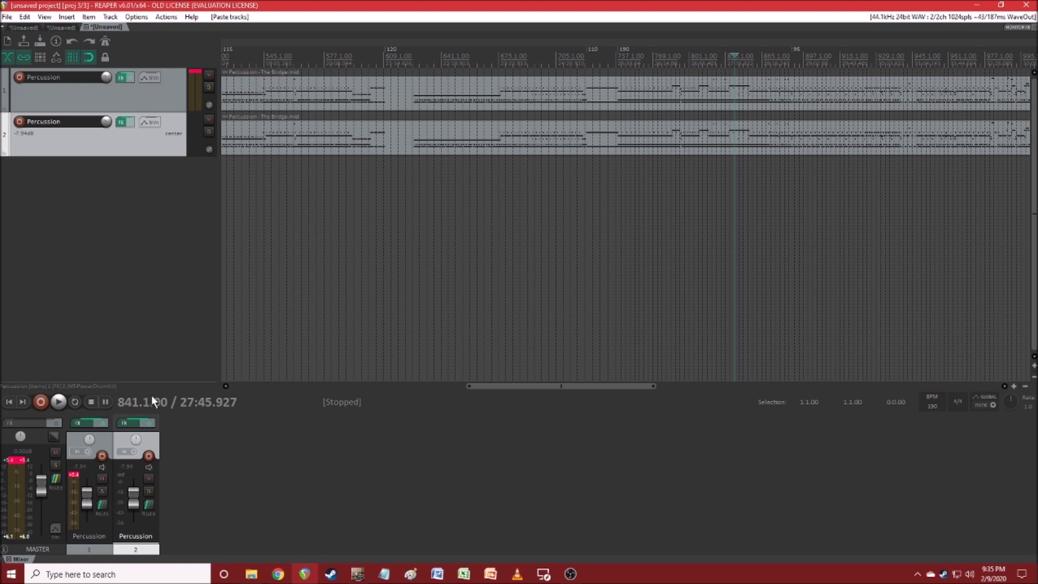
{"action": "key", "text": "ctrl+v"}
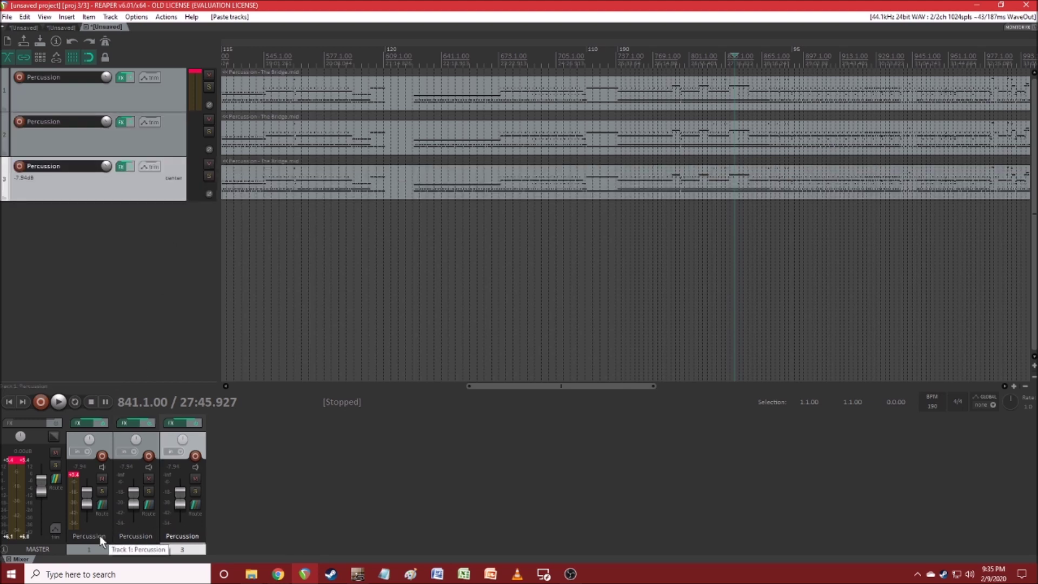
Rename the three Percussion tracks, in order, as Kick Toms, Snare and Cymbals.
{"action": "double_click", "coordinate": [100, 535]}
{"action": "type", "text": "Kick Toms"}
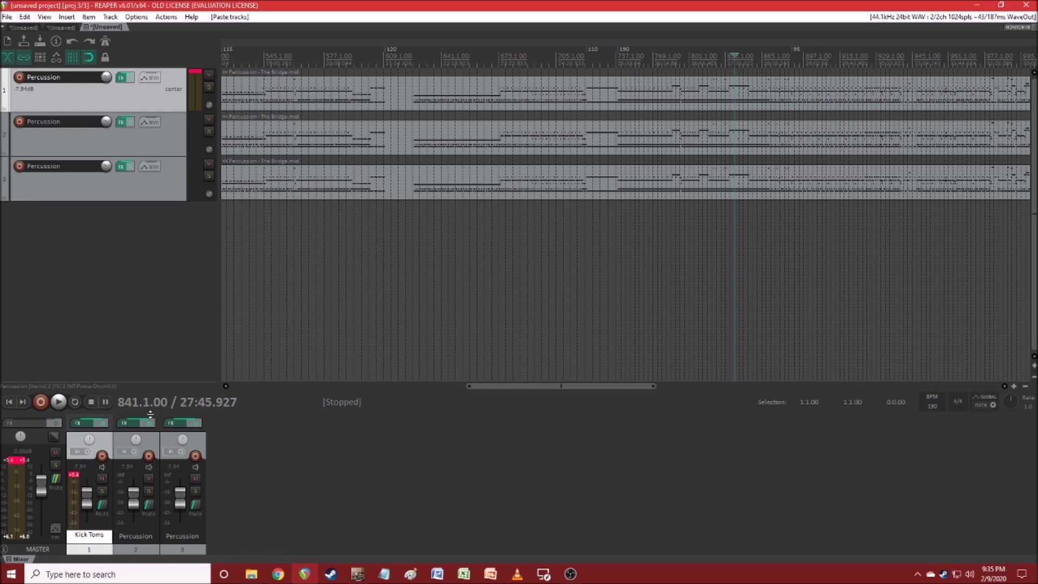
{"action": "double_click", "coordinate": [141, 534]}
{"action": "type", "text": "Snare"}
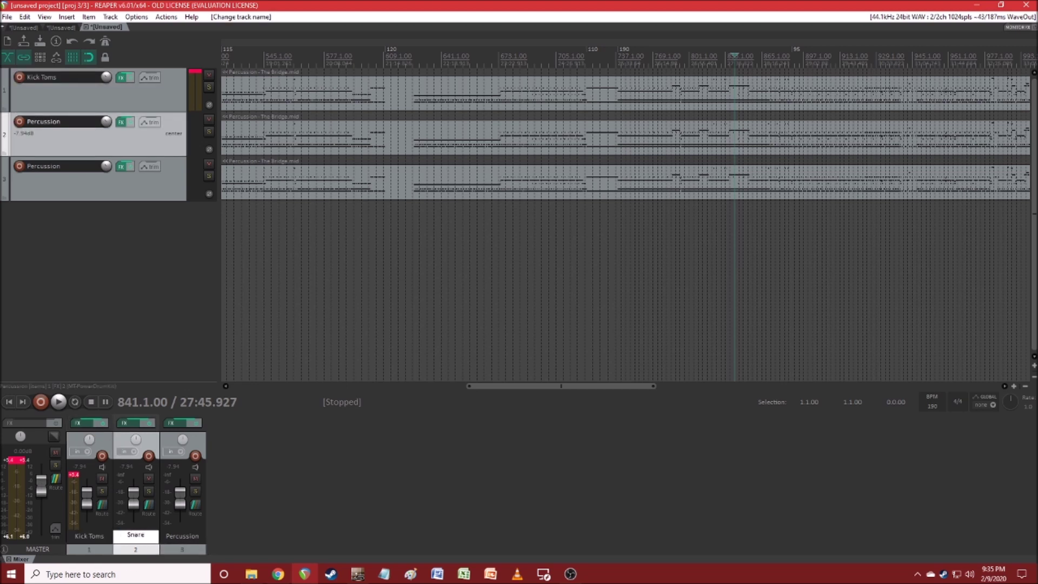
{"action": "double_click", "coordinate": [180, 534]}
{"action": "type", "text": "Cymbals"}
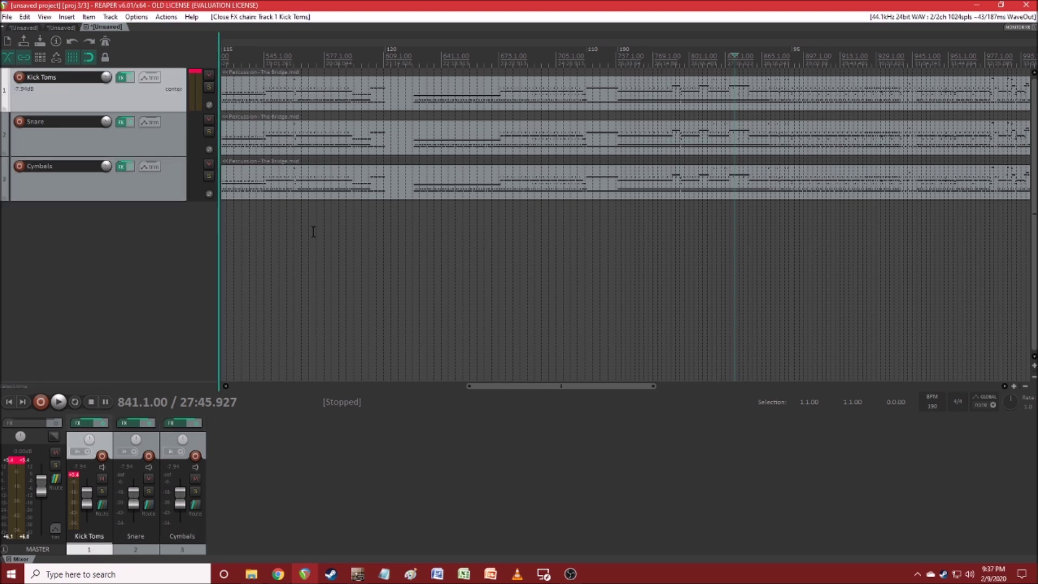
In the Kick Toms track's drum kit mixer, lower every channel except Kick and the three Toms to minimum, and close it.
{"action": "left_click", "coordinate": [122, 80]}
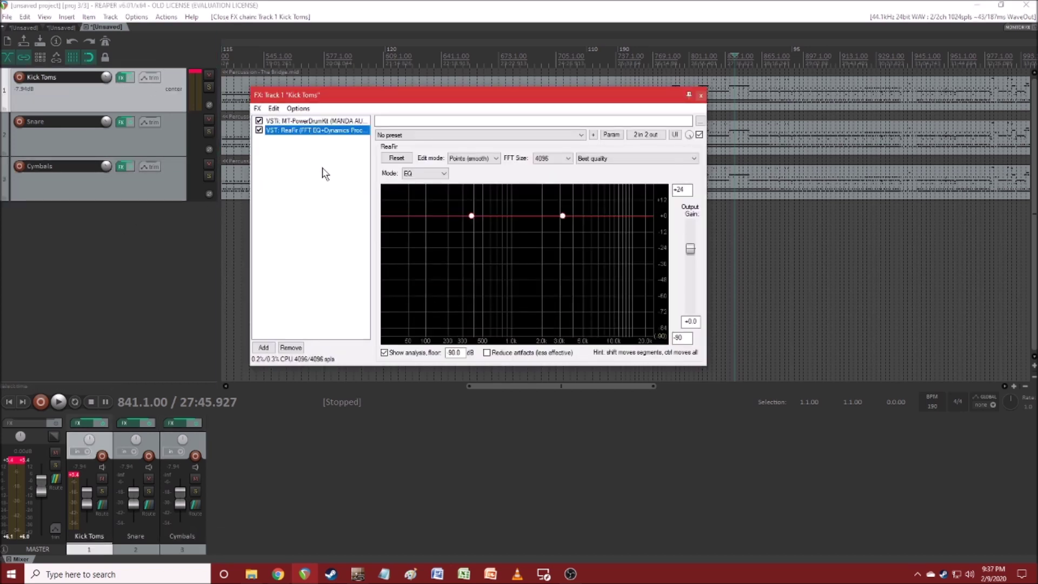
{"action": "left_click", "coordinate": [335, 122]}
{"action": "left_click", "coordinate": [587, 444]}
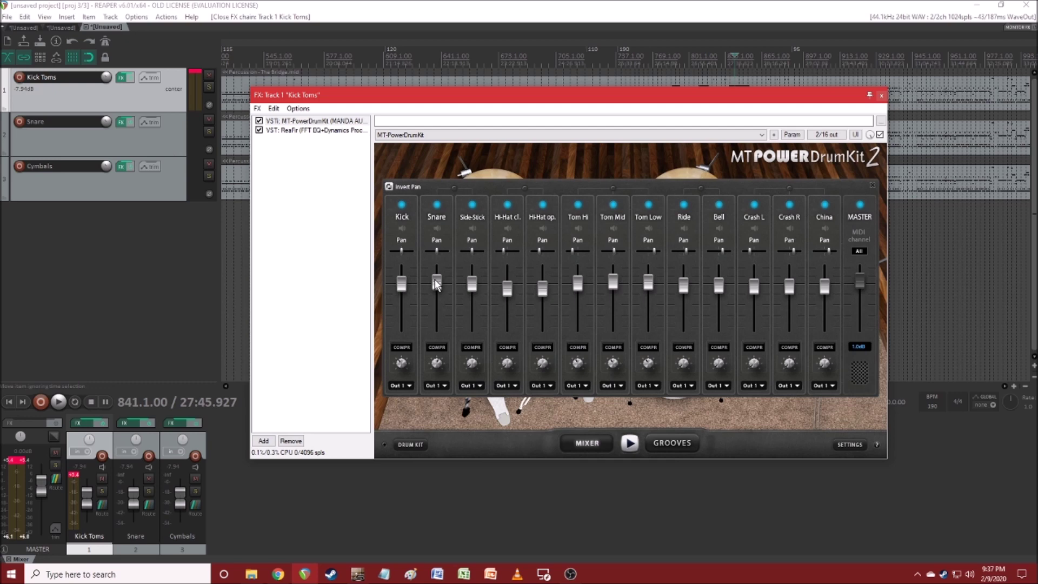
{"action": "left_click_drag", "start_coordinate": [472, 284], "coordinate": [468, 393]}
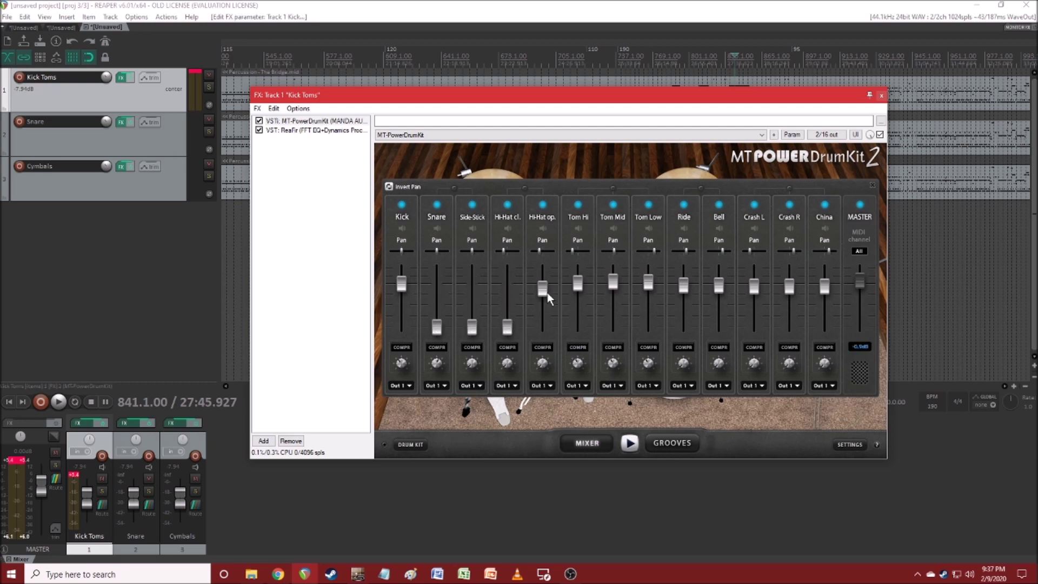
{"action": "left_click_drag", "start_coordinate": [684, 285], "coordinate": [688, 403]}
{"action": "left_click_drag", "start_coordinate": [719, 285], "coordinate": [734, 400]}
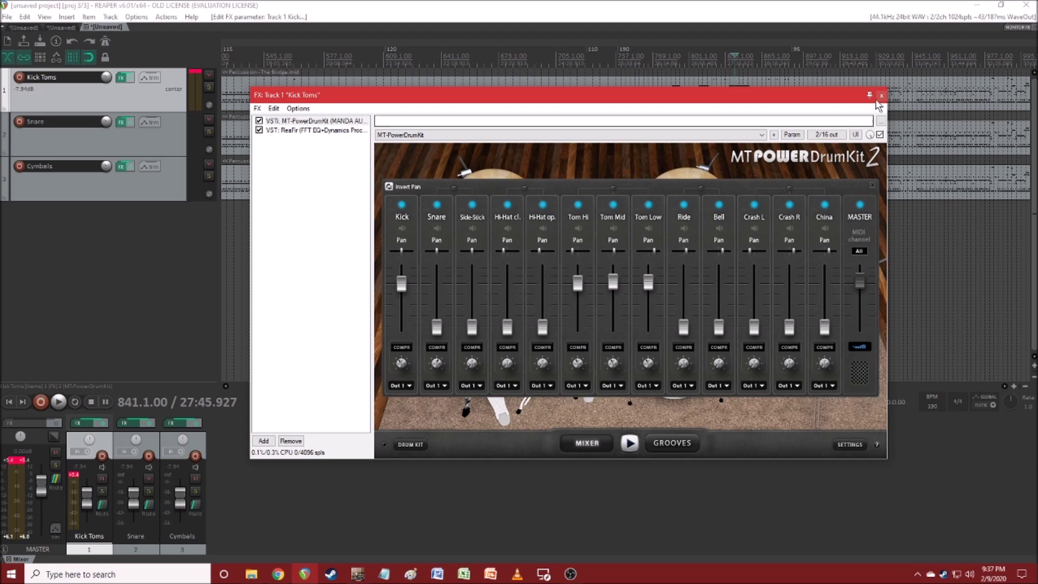
{"action": "left_click", "coordinate": [881, 95]}
In the Snare track's drum kit mixer, lower every channel except Snare and Side-Stick to minimum, and close it.
{"action": "left_click", "coordinate": [123, 122]}
{"action": "left_click", "coordinate": [316, 121]}
{"action": "left_click", "coordinate": [585, 444]}
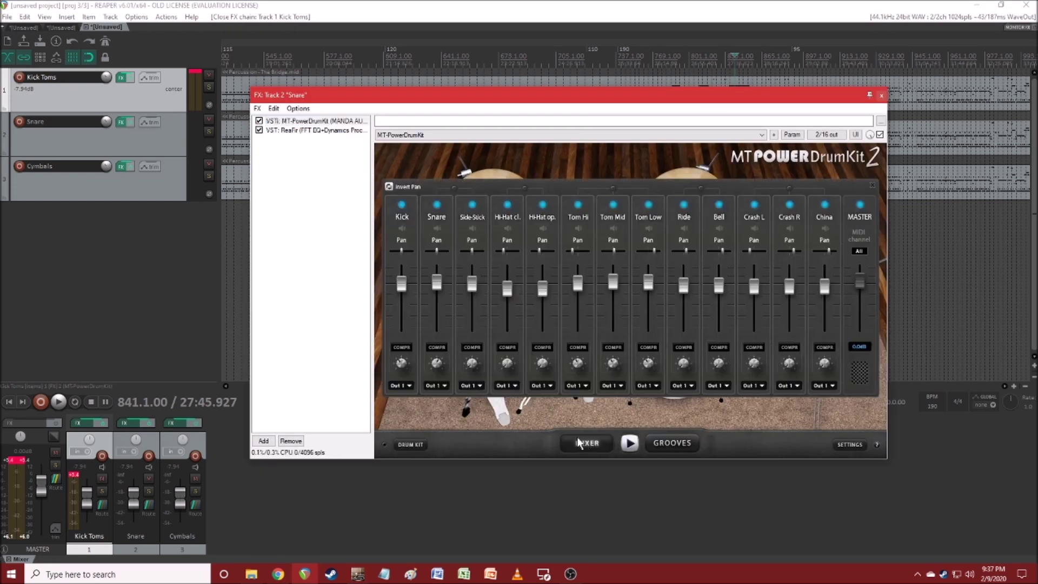
{"action": "left_click_drag", "start_coordinate": [402, 284], "coordinate": [403, 331]}
{"action": "left_click_drag", "start_coordinate": [507, 289], "coordinate": [508, 333]}
{"action": "left_click_drag", "start_coordinate": [543, 288], "coordinate": [549, 346]}
{"action": "left_click_drag", "start_coordinate": [578, 289], "coordinate": [578, 327]}
{"action": "left_click_drag", "start_coordinate": [613, 281], "coordinate": [614, 329]}
{"action": "left_click_drag", "start_coordinate": [648, 281], "coordinate": [650, 330]}
{"action": "left_click_drag", "start_coordinate": [684, 286], "coordinate": [686, 348]}
{"action": "left_click_drag", "start_coordinate": [719, 286], "coordinate": [723, 373]}
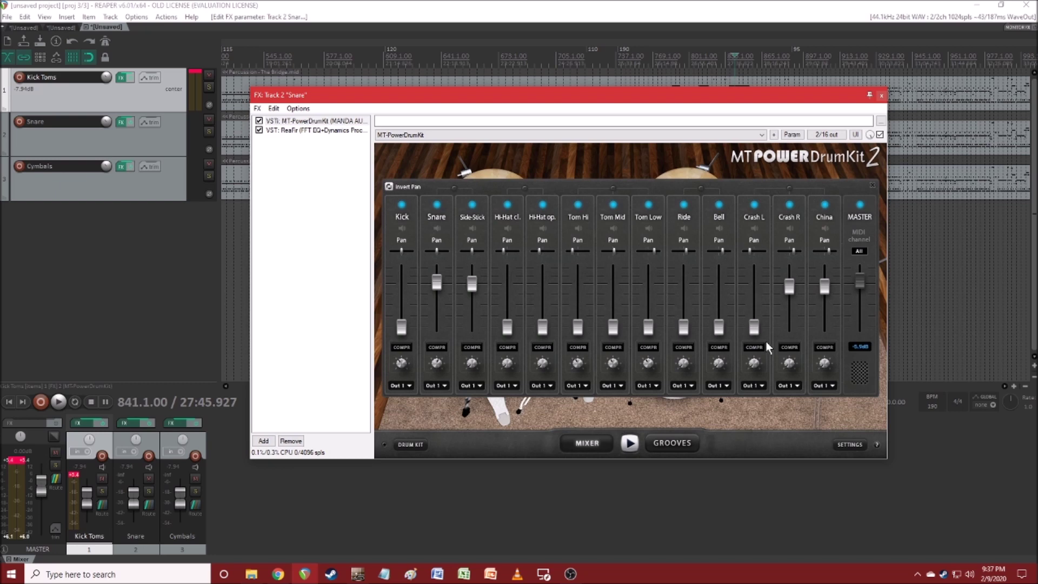
{"action": "left_click", "coordinate": [882, 96]}
In the Cymbals track's drum kit mixer, lower Kick, Snare, Side-Stick and the three Toms to minimum, and close it.
{"action": "left_click", "coordinate": [124, 167]}
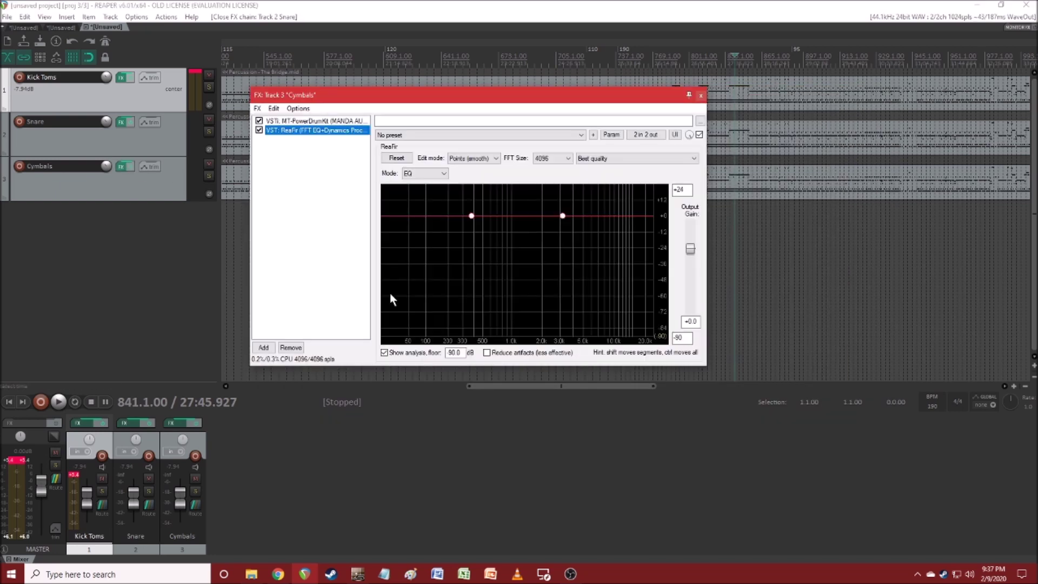
{"action": "left_click", "coordinate": [335, 122]}
{"action": "left_click", "coordinate": [580, 444]}
{"action": "left_click_drag", "start_coordinate": [403, 284], "coordinate": [402, 327]}
{"action": "left_click_drag", "start_coordinate": [437, 283], "coordinate": [437, 327]}
{"action": "left_click_drag", "start_coordinate": [472, 284], "coordinate": [472, 327]}
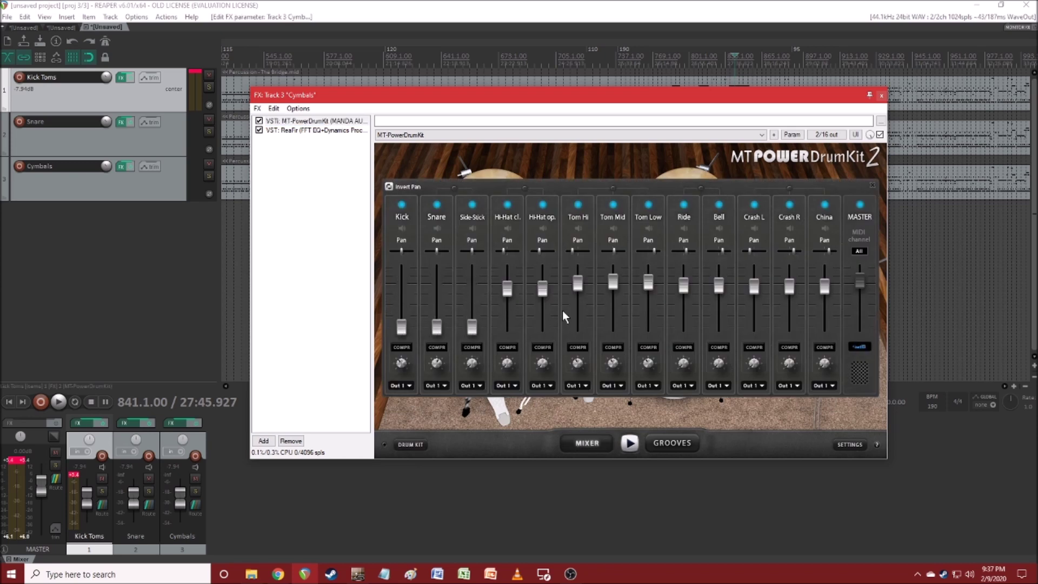
{"action": "left_click_drag", "start_coordinate": [578, 287], "coordinate": [578, 327]}
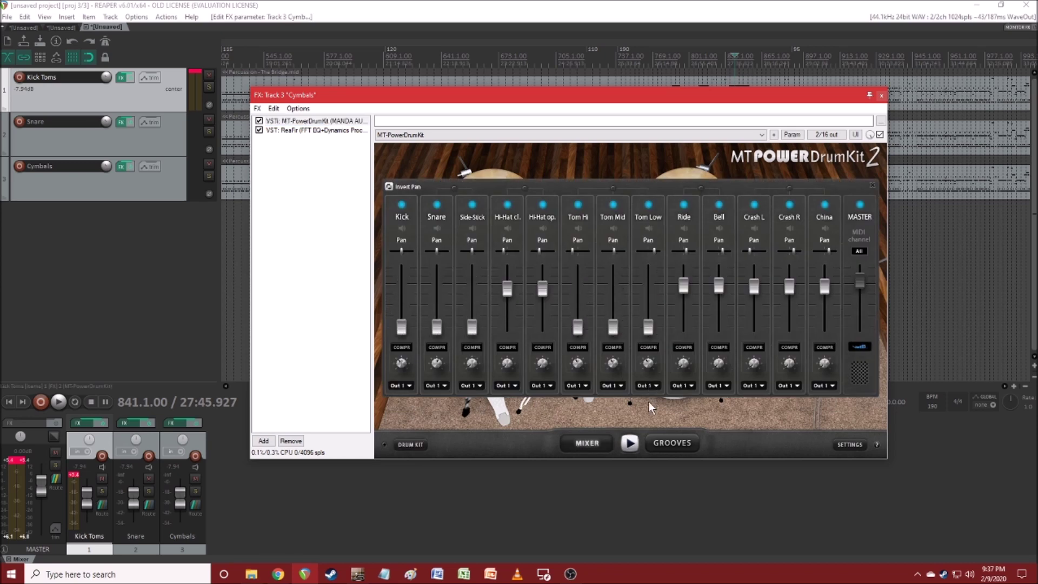
{"action": "left_click", "coordinate": [881, 95]}
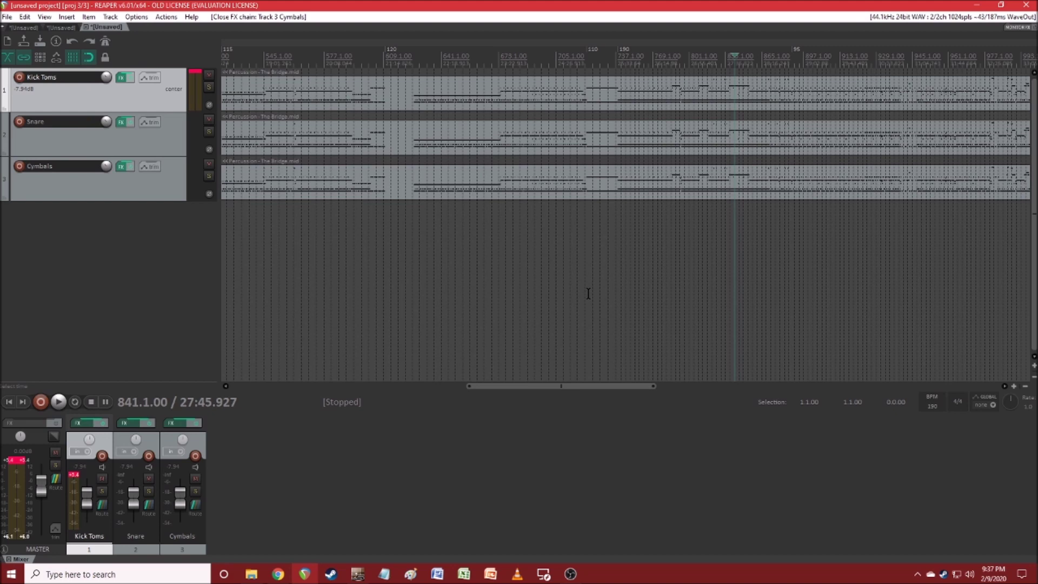
Solo the Kick Toms track, play it from measure 817 and raise its volume.
{"action": "scroll", "coordinate": [587, 290], "scroll_direction": "down", "scroll_amount": 4}
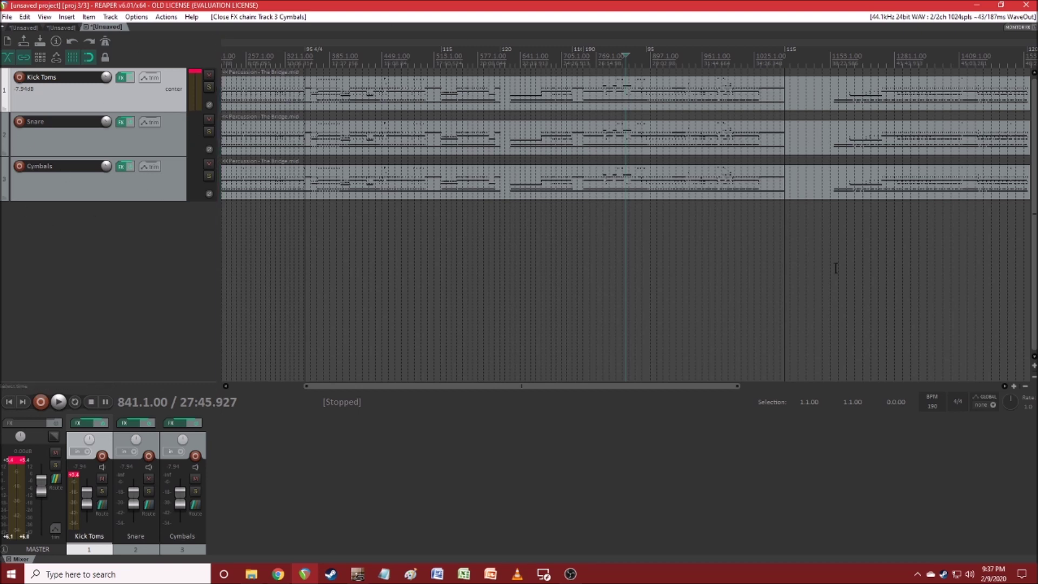
{"action": "left_click", "coordinate": [101, 491]}
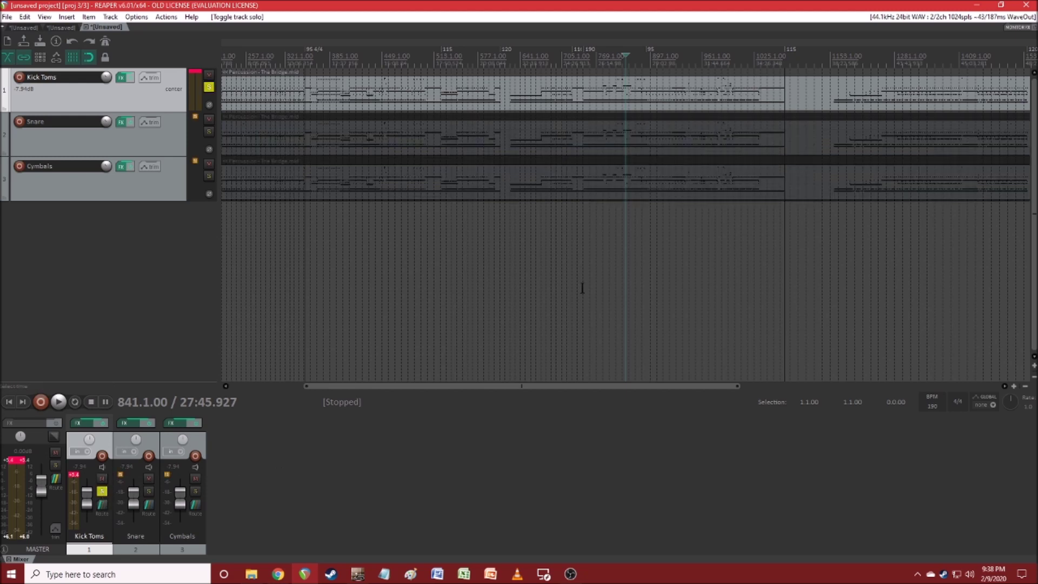
{"action": "left_click", "coordinate": [617, 225]}
{"action": "scroll", "coordinate": [619, 227], "scroll_direction": "up", "scroll_amount": 3}
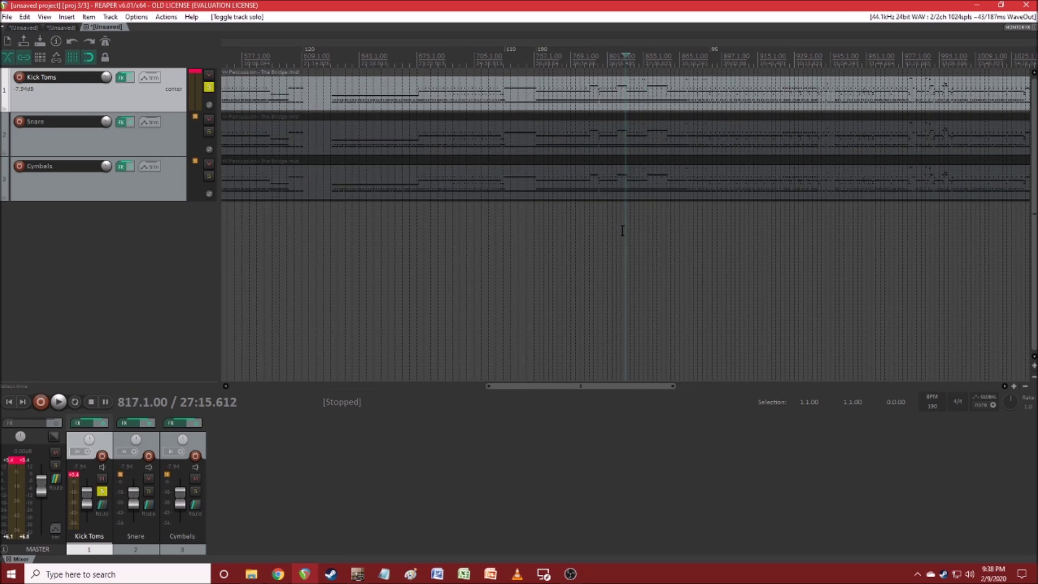
{"action": "key", "text": "space"}
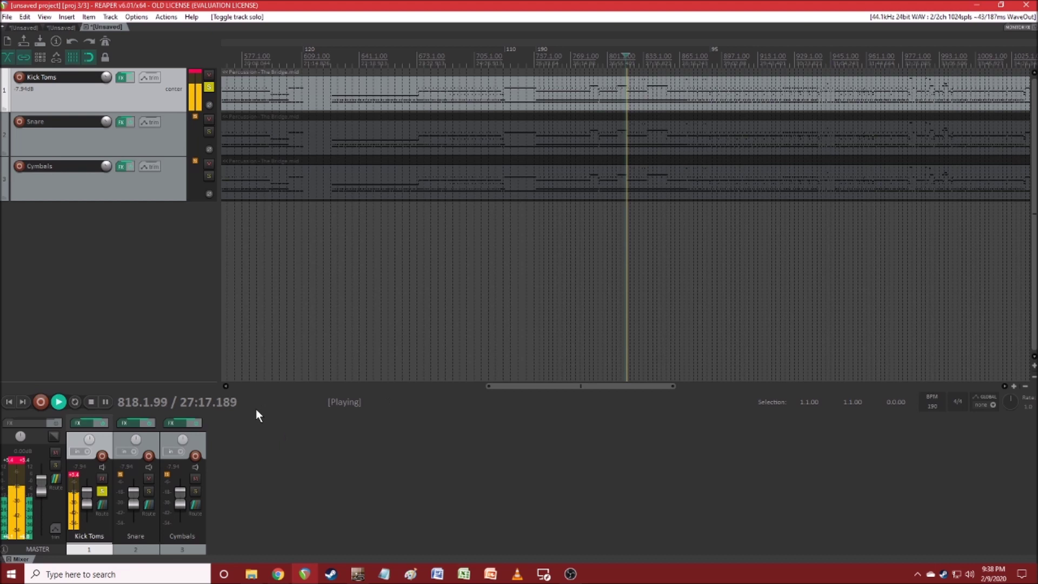
{"action": "scroll", "coordinate": [83, 505], "scroll_direction": "up", "scroll_amount": 4}
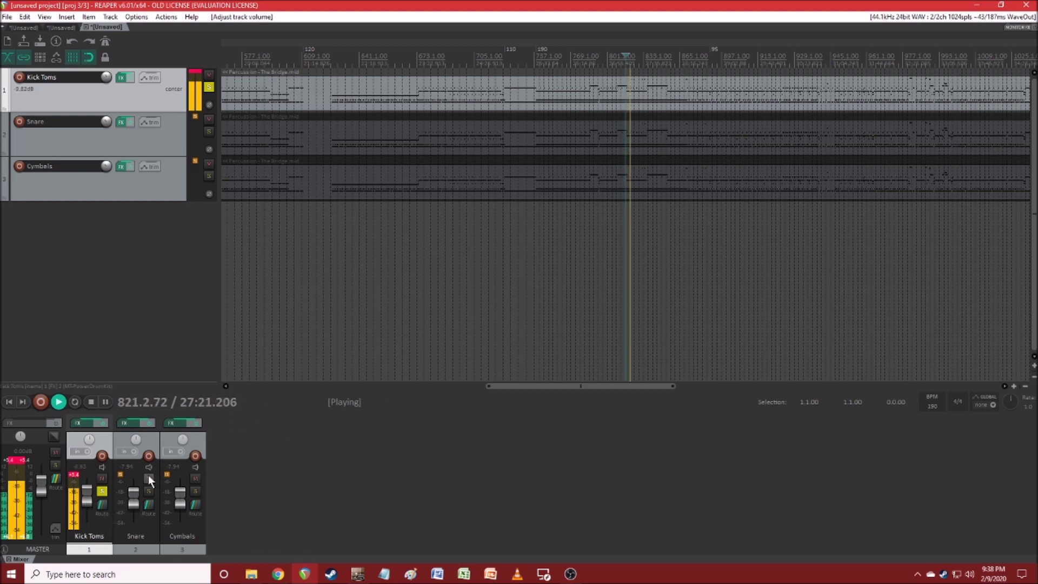
Audition the Snare and Cymbals tracks by switching solos, clear all solos to hear the three tracks together, and stop playback.
{"action": "left_click", "coordinate": [150, 491]}
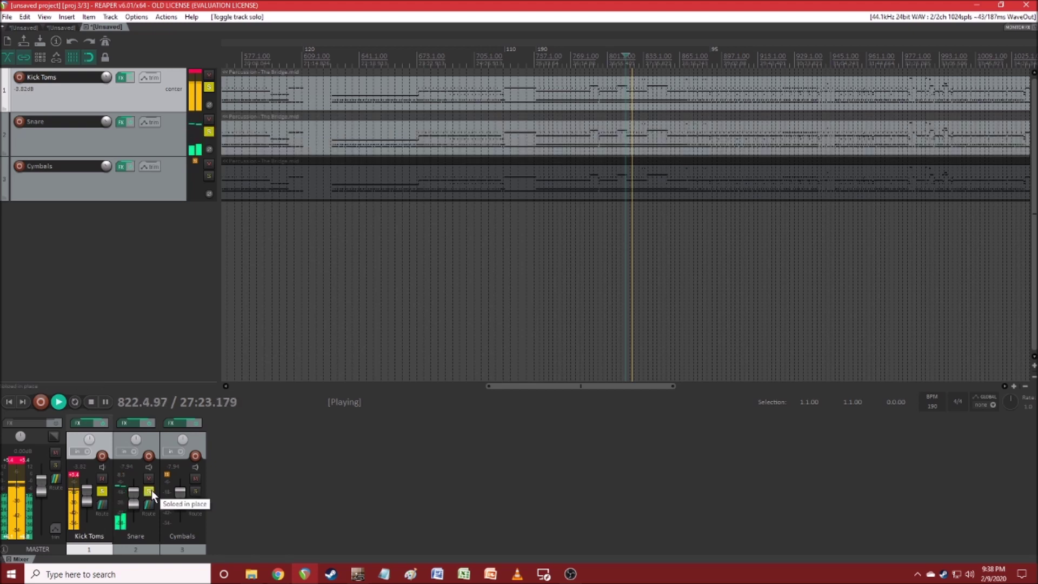
{"action": "left_click", "coordinate": [105, 491]}
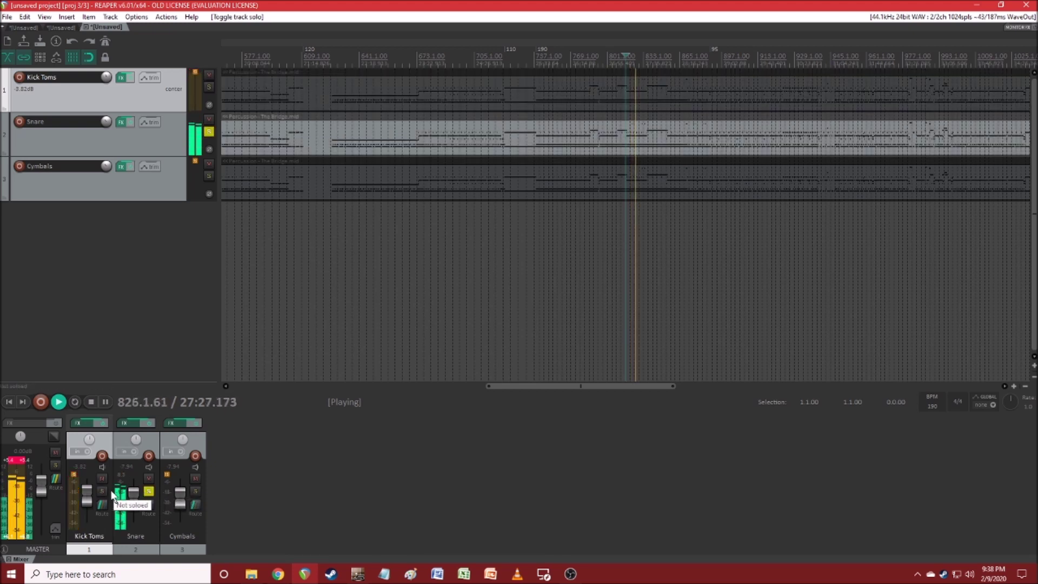
{"action": "left_click", "coordinate": [195, 492]}
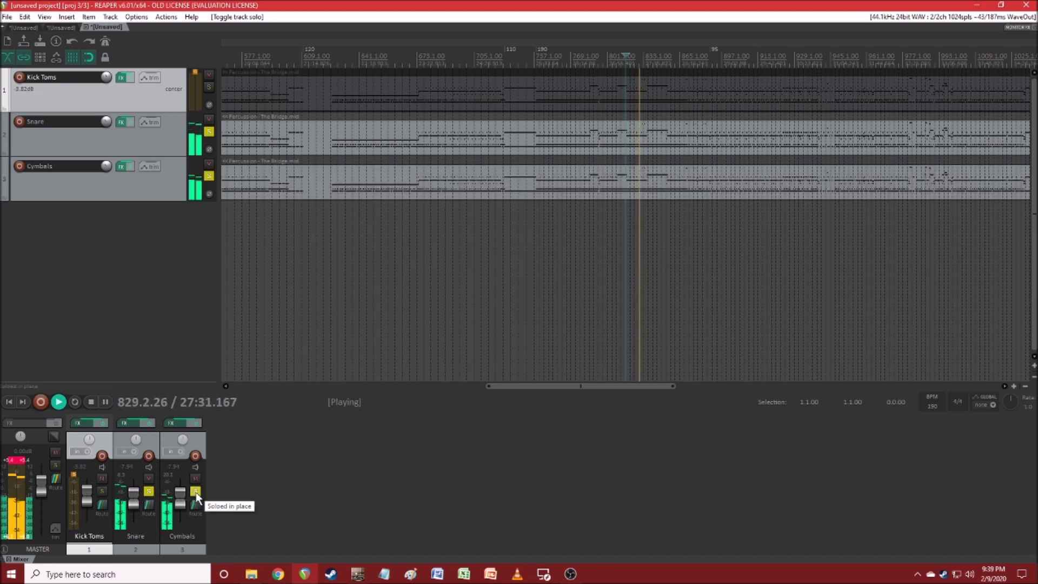
{"action": "left_click", "coordinate": [150, 491]}
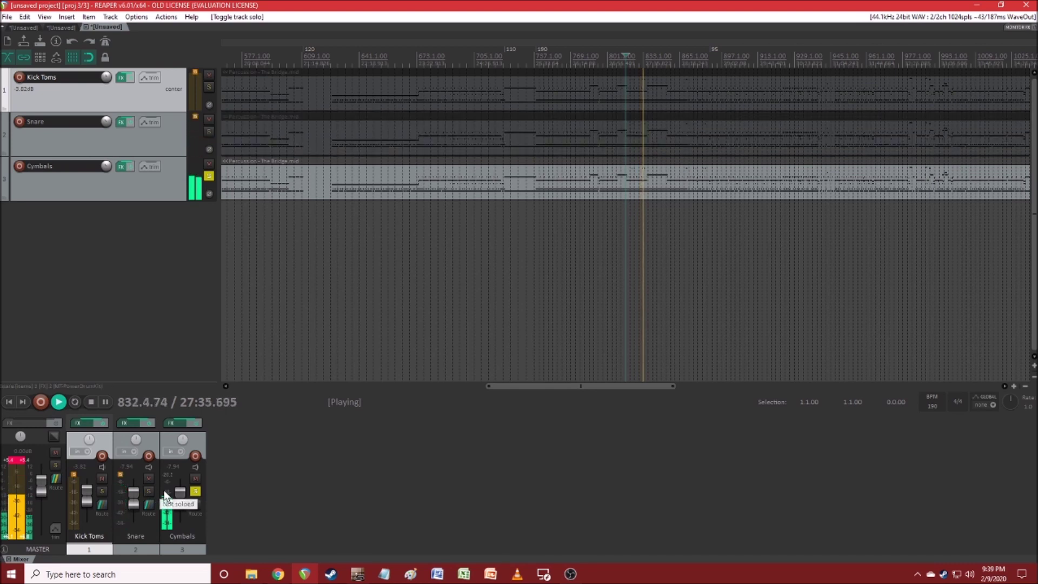
{"action": "left_click", "coordinate": [197, 491]}
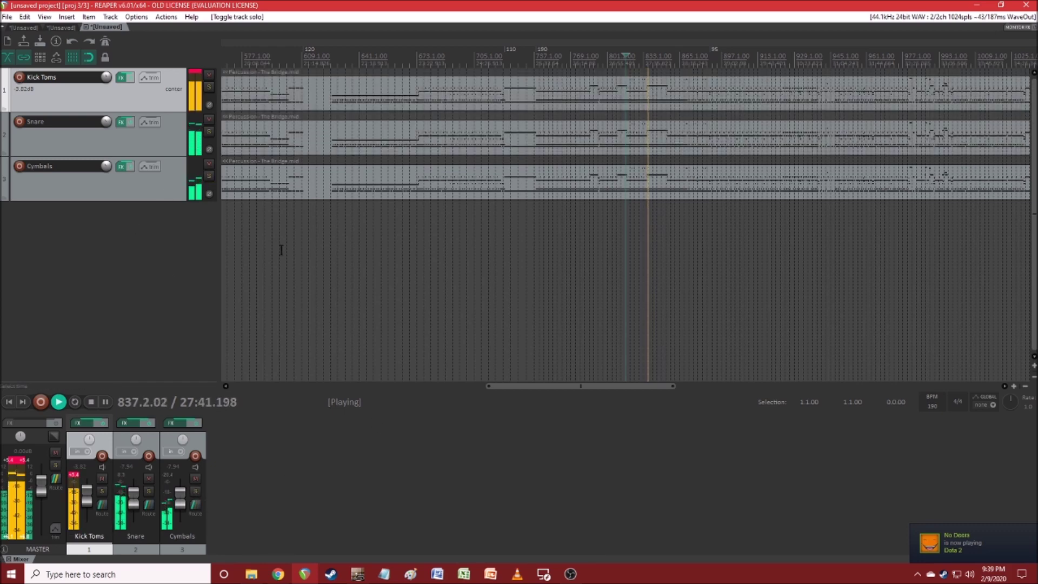
{"action": "key", "text": "space"}
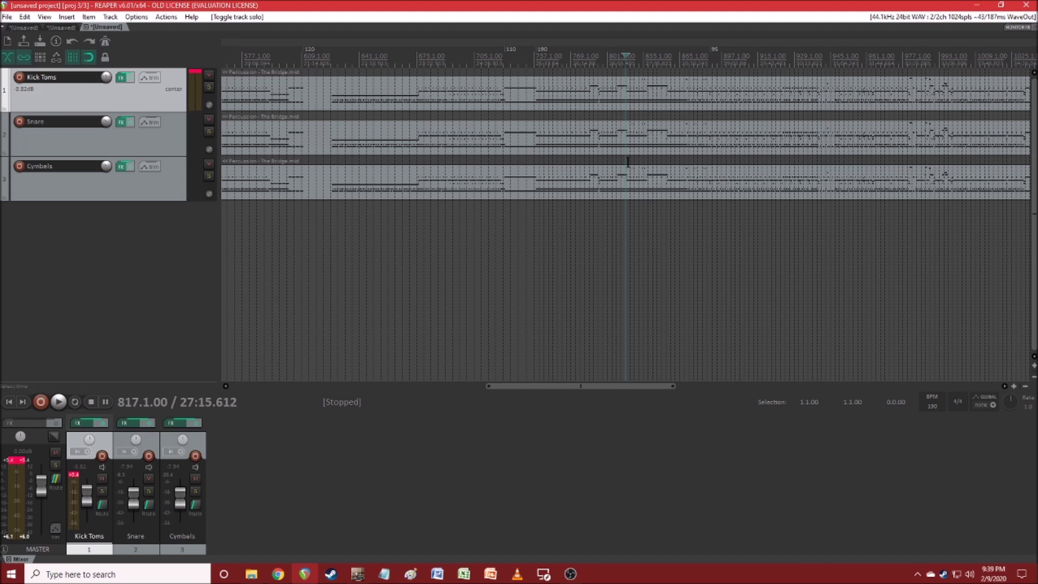
Open the Kick Toms track's ReaFir, solo the track and play the passage to examine its frequency spectrum.
{"action": "left_click", "coordinate": [121, 77]}
{"action": "left_click_drag", "start_coordinate": [583, 198], "coordinate": [589, 213]}
{"action": "key", "text": "space"}
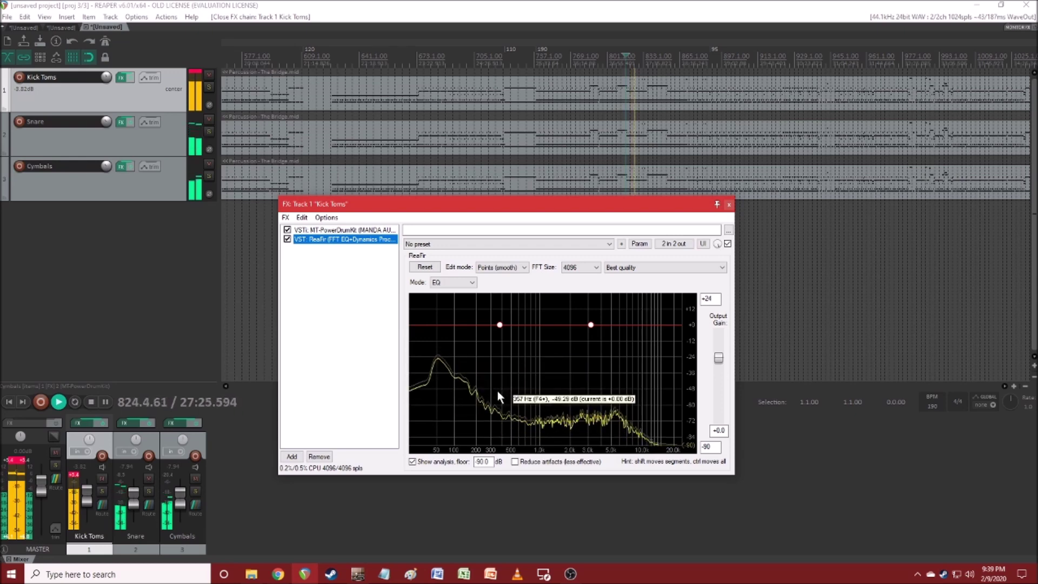
{"action": "key", "text": "space"}
{"action": "key", "text": "F6"}
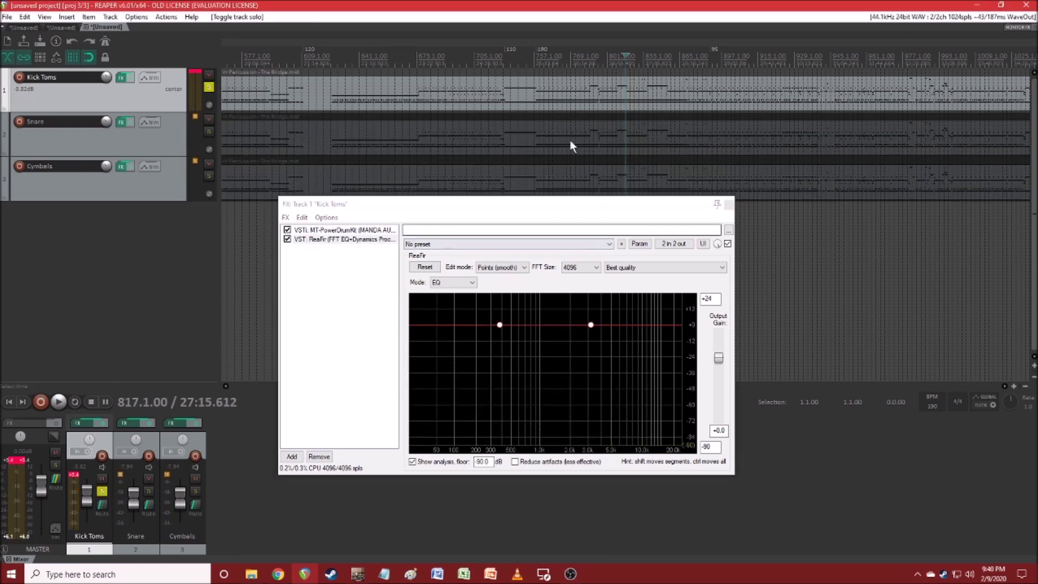
{"action": "left_click", "coordinate": [568, 206]}
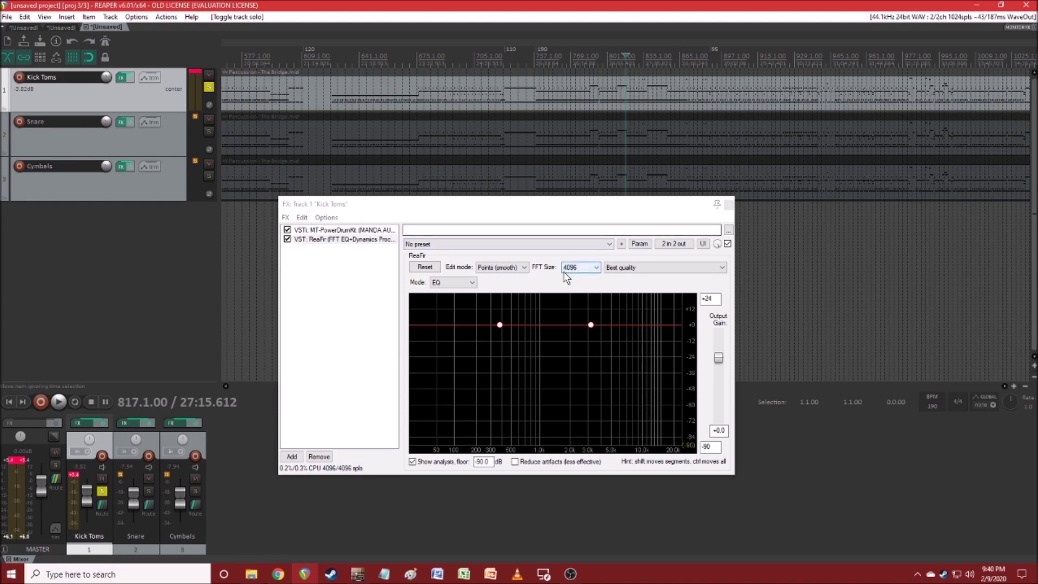
{"action": "key", "text": "space"}
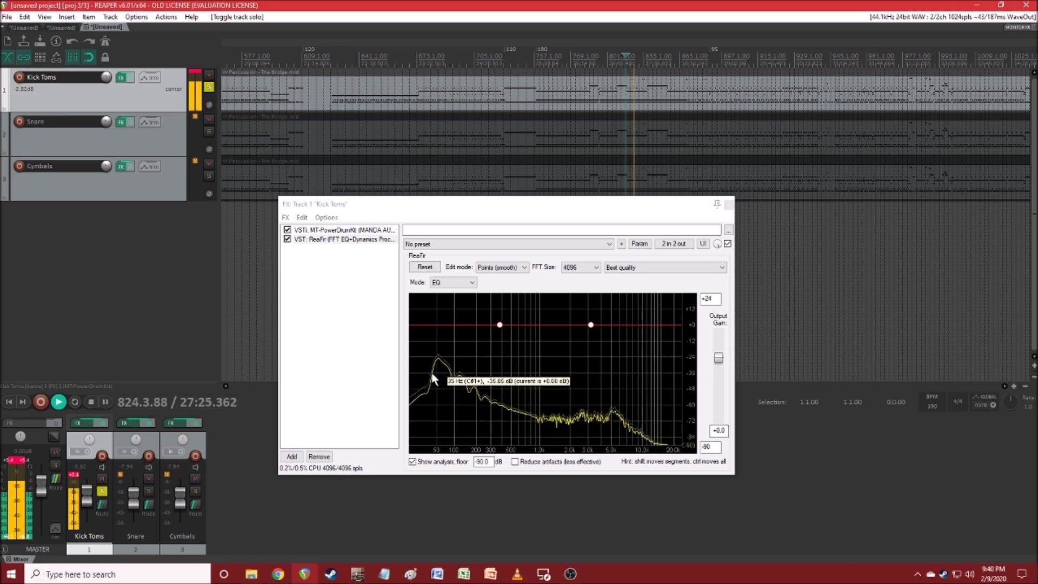
Try a ReaFir low-end boost of about 8 dB around 60 to 130 Hz on Kick Toms, and reset the curve.
{"action": "left_click", "coordinate": [429, 325]}
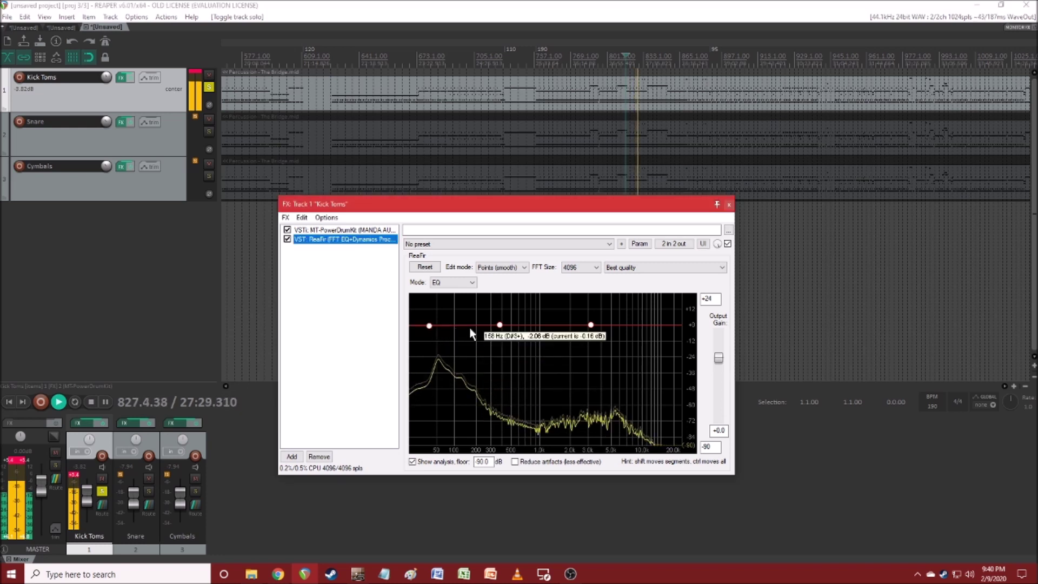
{"action": "left_click_drag", "start_coordinate": [500, 325], "coordinate": [442, 317]}
{"action": "left_click", "coordinate": [462, 315]}
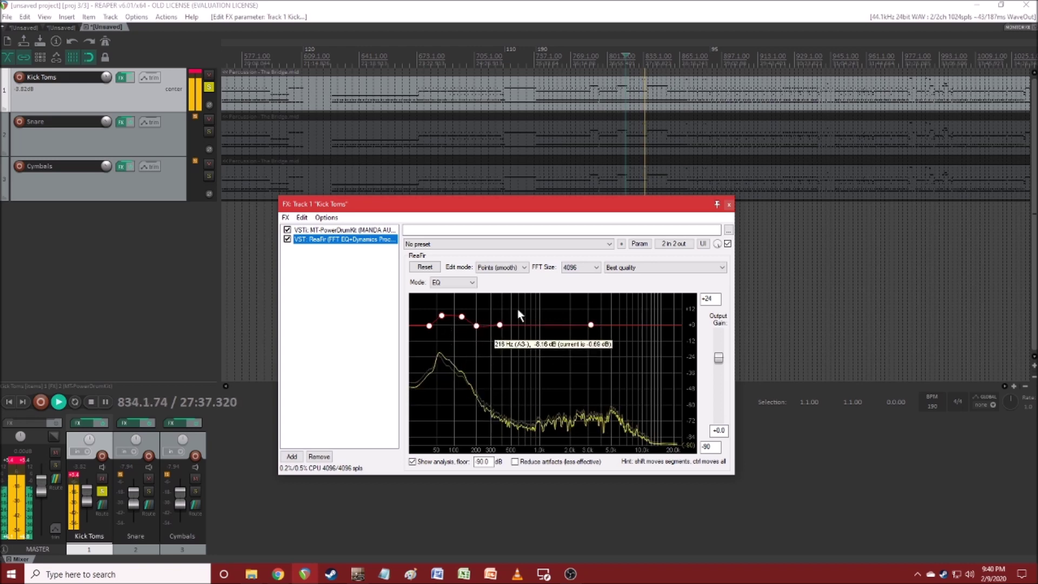
{"action": "key", "text": "space"}
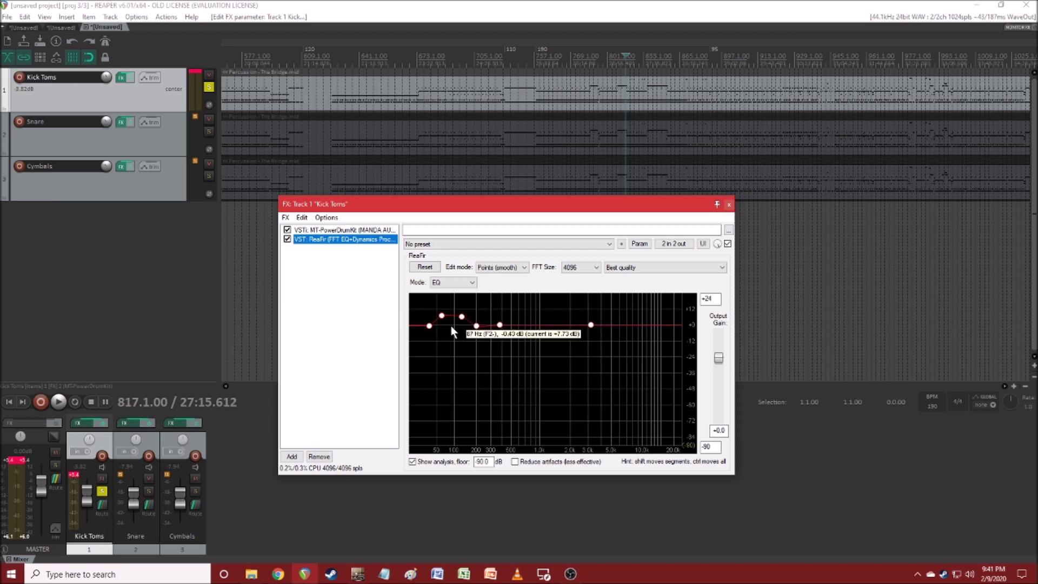
{"action": "key", "text": "space"}
{"action": "key", "text": "space"}
{"action": "left_click", "coordinate": [427, 270]}
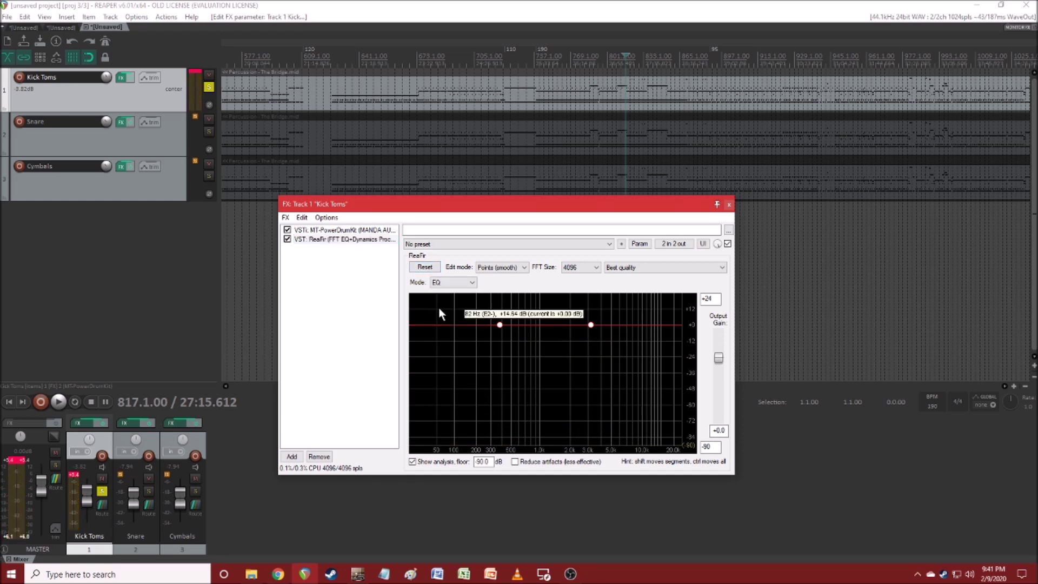
Try boosting Kick Toms around 5 kHz while cutting its low end in ReaFir during playback, and reset the curve.
{"action": "key", "text": "space"}
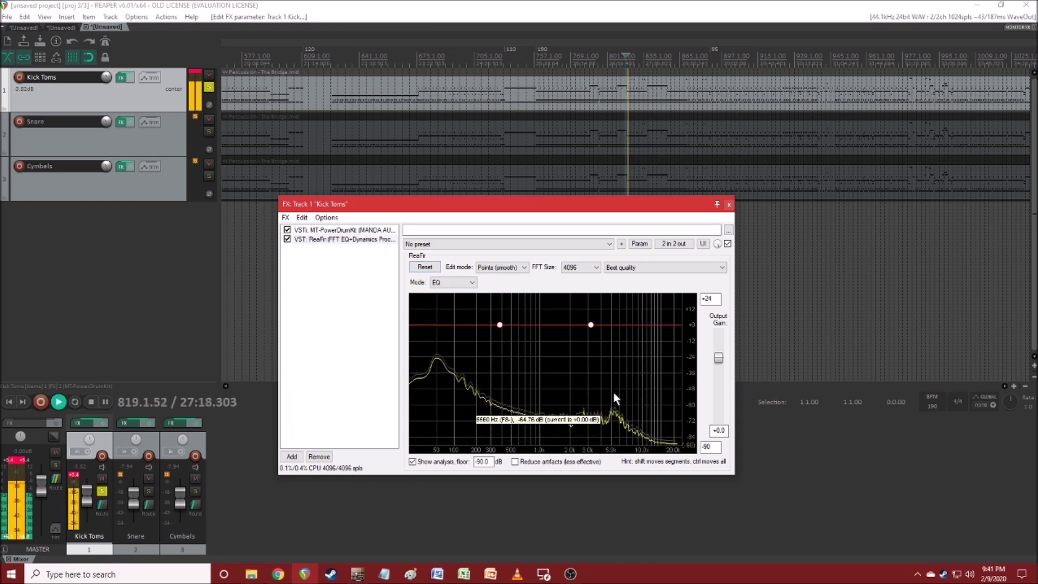
{"action": "left_click", "coordinate": [636, 324]}
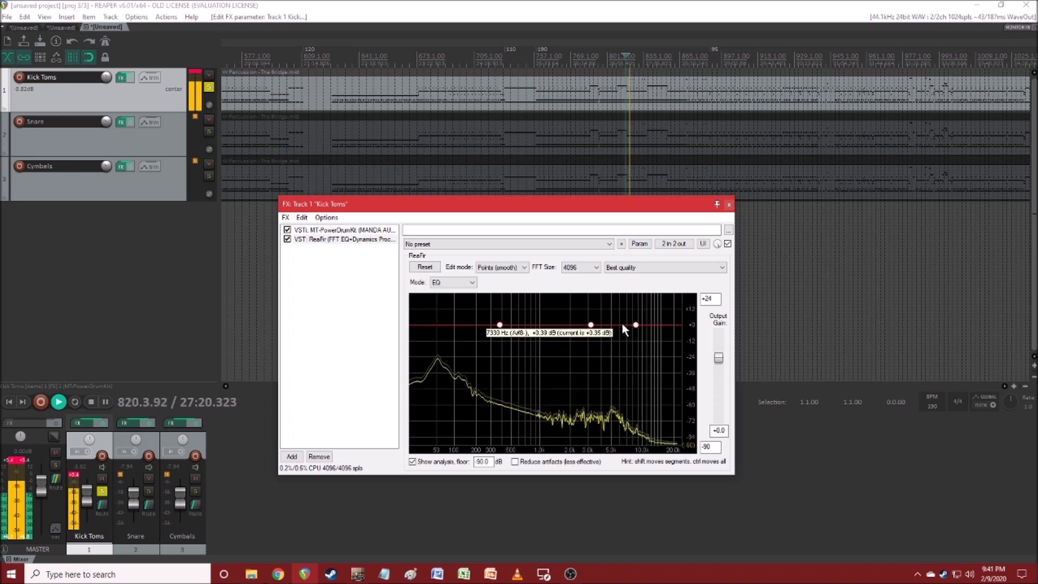
{"action": "left_click_drag", "start_coordinate": [618, 323], "coordinate": [613, 313]}
{"action": "left_click_drag", "start_coordinate": [440, 340], "coordinate": [431, 350]}
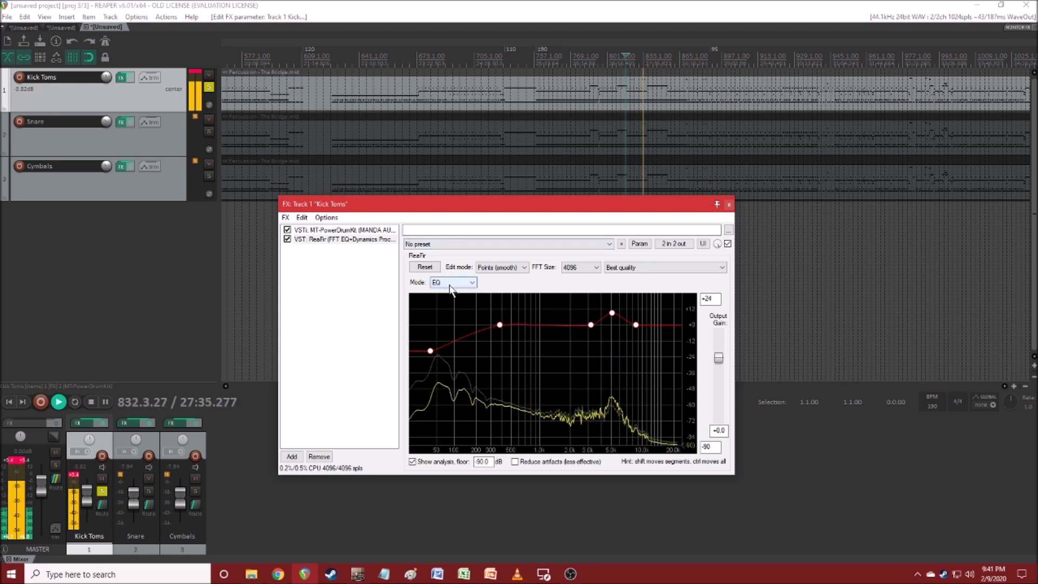
{"action": "key", "text": "space"}
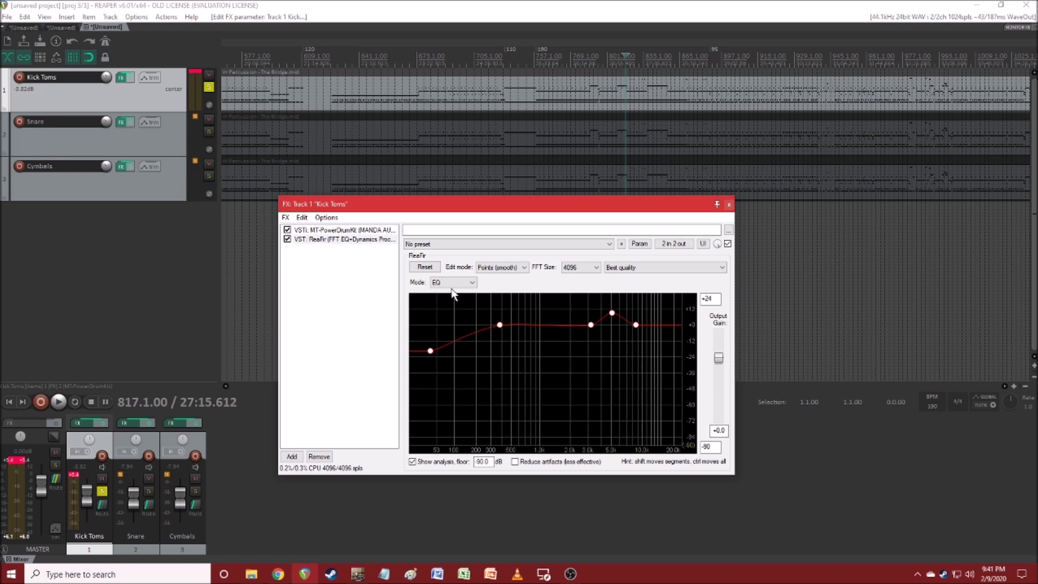
{"action": "left_click", "coordinate": [423, 268]}
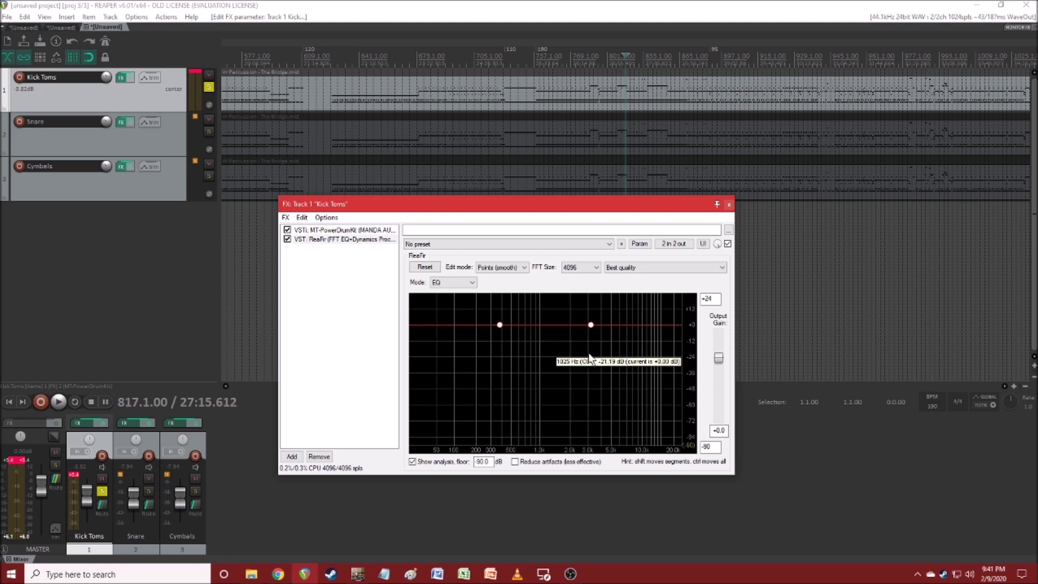
Add four ReaFir points on Kick Toms that boost about 70 to 160 Hz by about 9 dB, returning to flat near 216 Hz.
{"action": "left_click", "coordinate": [434, 326]}
{"action": "left_click", "coordinate": [444, 314]}
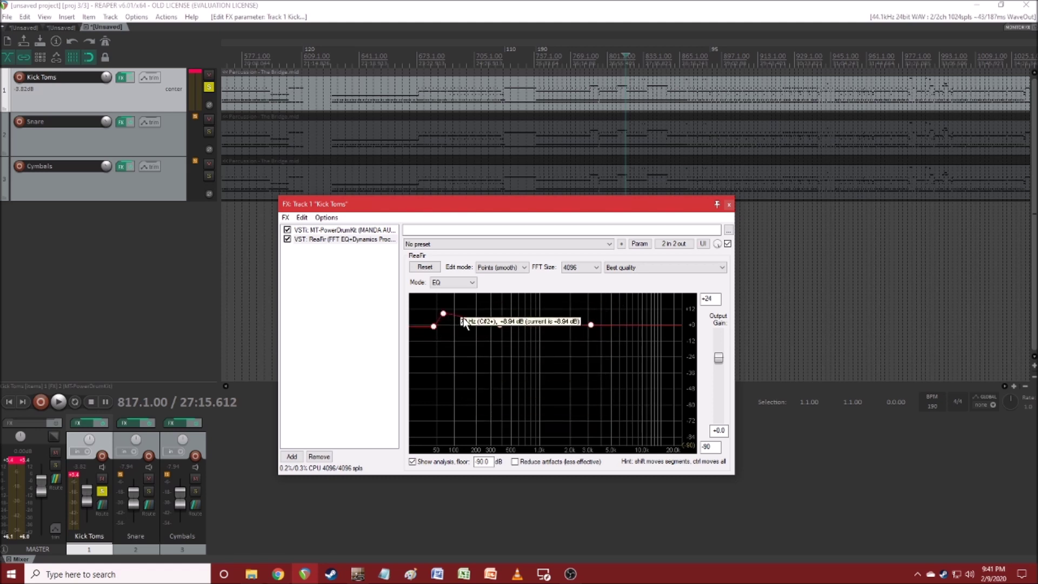
{"action": "left_click", "coordinate": [468, 314]}
{"action": "left_click", "coordinate": [480, 325]}
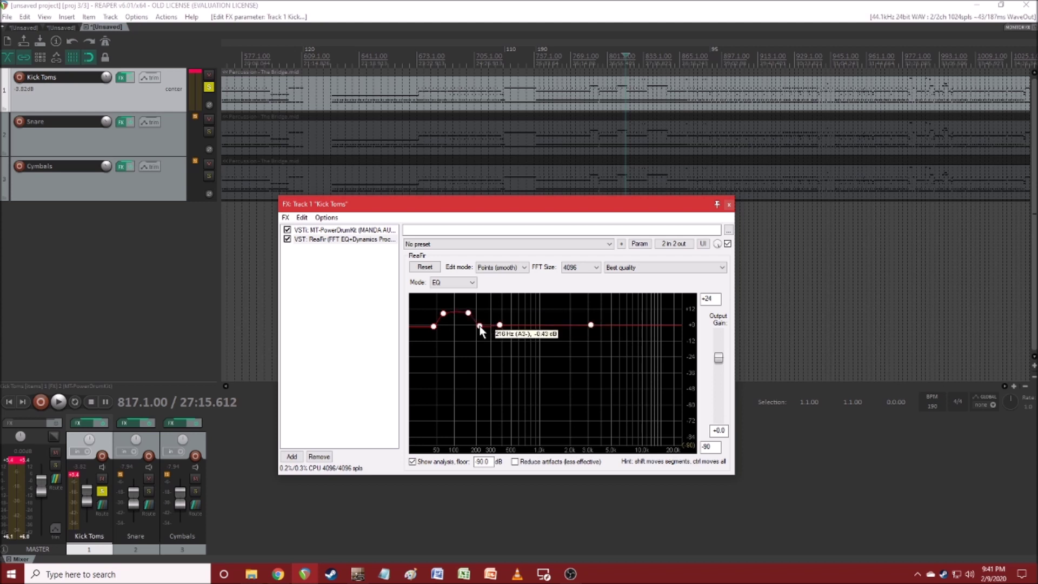
Play the passage and narrow the Kick Toms boost to about 50 to 100 Hz by shifting its points lower.
{"action": "key", "text": "space"}
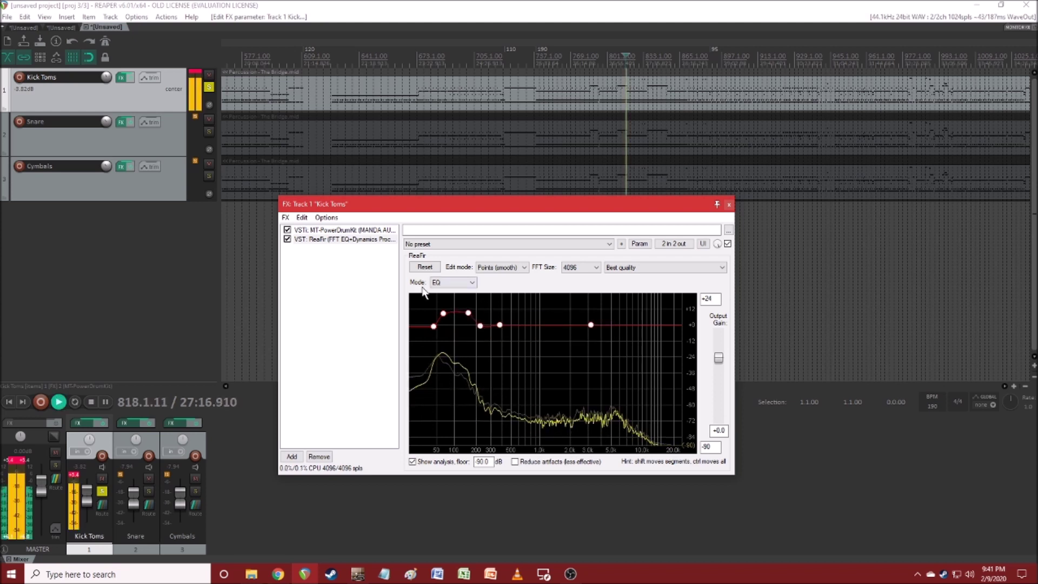
{"action": "mouse_move", "coordinate": [468, 313]}
{"action": "left_mouse_down"}
{"action": "mouse_move", "coordinate": [456, 313]}
{"action": "mouse_move", "coordinate": [474, 324]}
{"action": "left_mouse_up"}
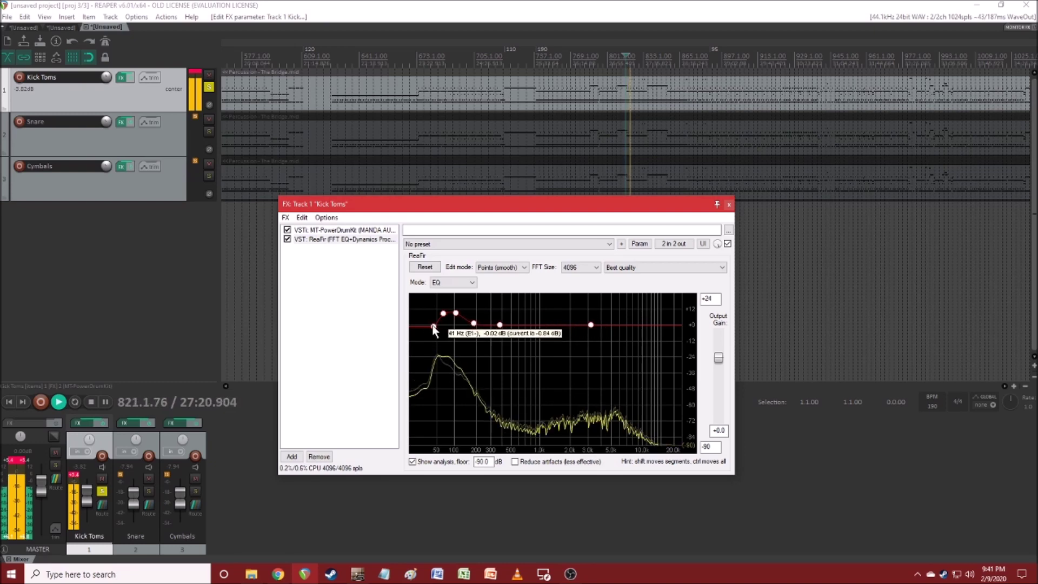
{"action": "left_click_drag", "start_coordinate": [444, 313], "coordinate": [437, 313]}
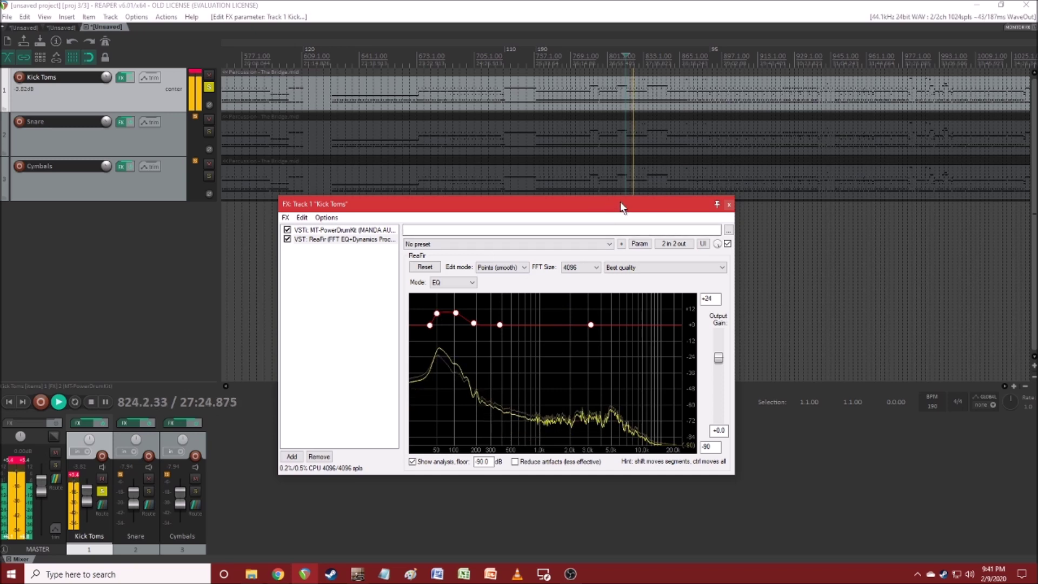
Open ReaFir on the Snare track and play the passage with Snare soloed instead of Kick Toms.
{"action": "key", "text": "space"}
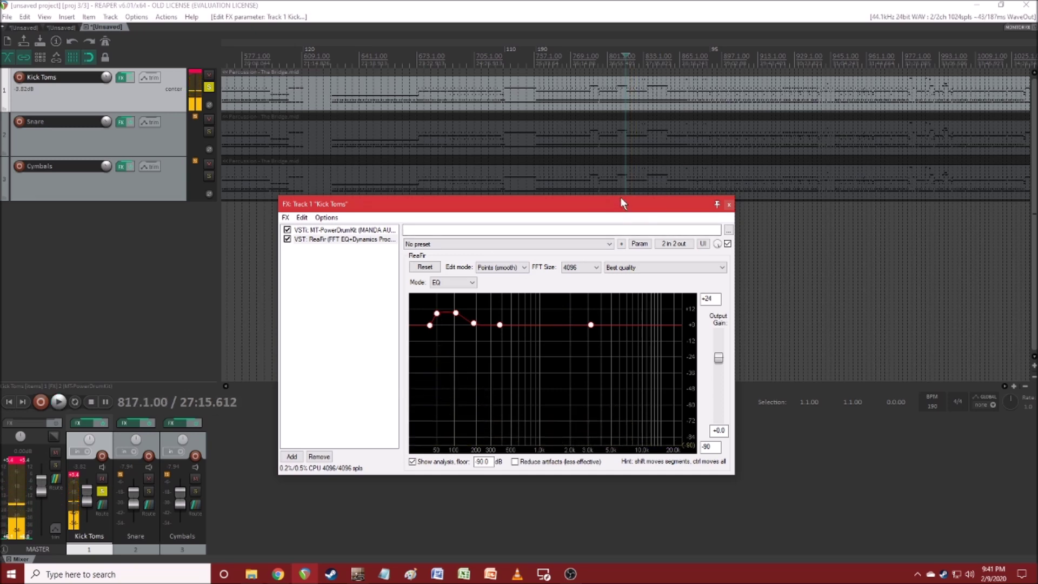
{"action": "key", "text": "Escape"}
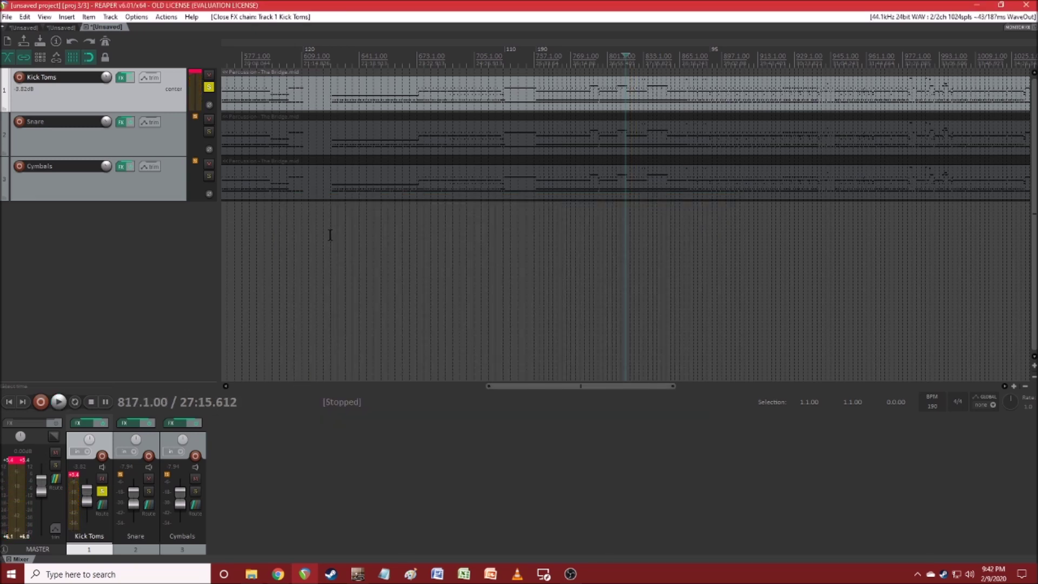
{"action": "left_click", "coordinate": [121, 125]}
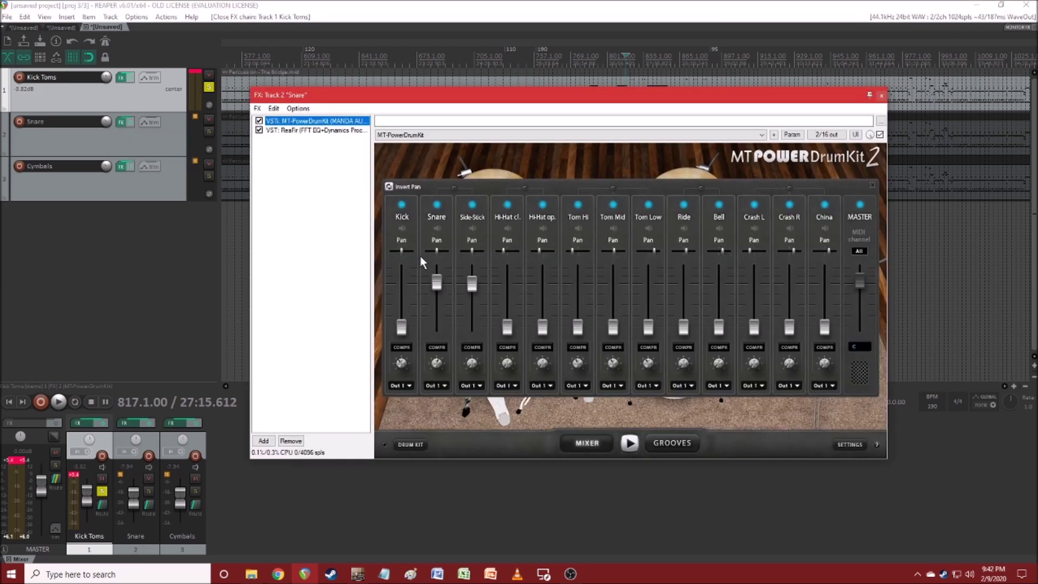
{"action": "left_click", "coordinate": [336, 130]}
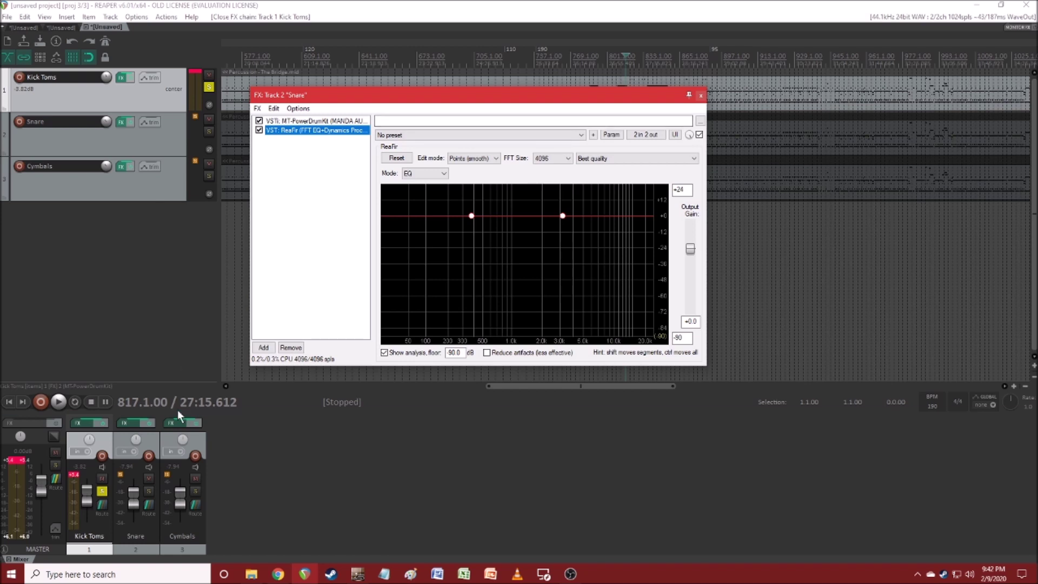
{"action": "left_click", "coordinate": [149, 490]}
{"action": "left_click", "coordinate": [102, 491]}
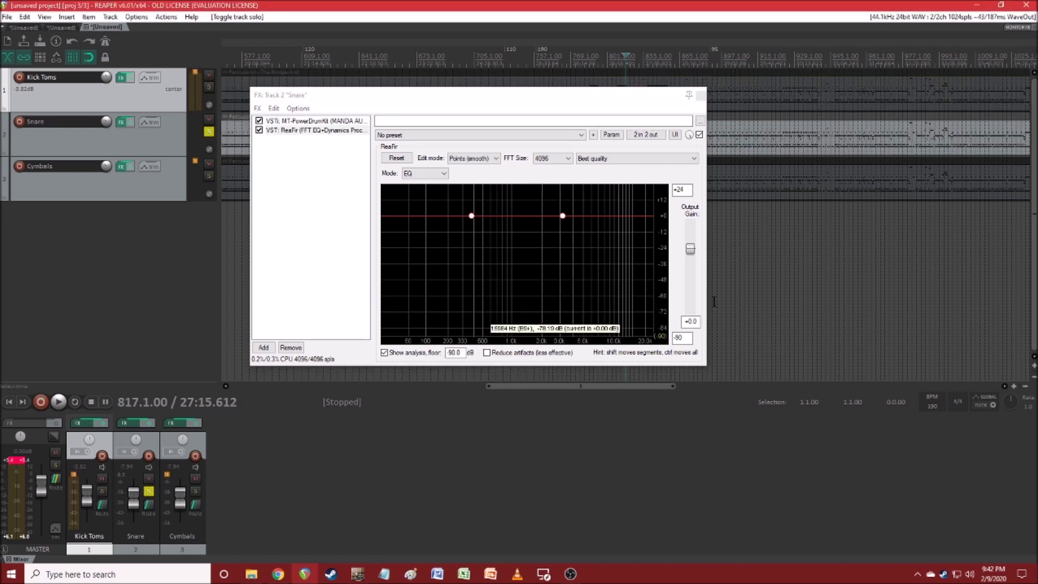
{"action": "key", "text": "space"}
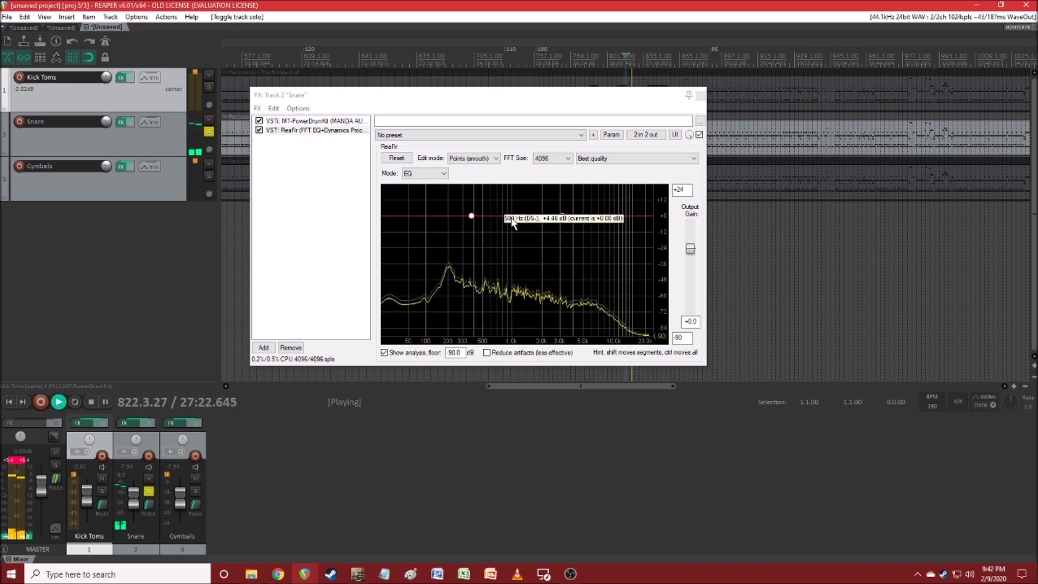
Add a Snare ReaFir boost of about 6 dB near 500 Hz, returning the curve to flat at about 1 kHz.
{"action": "left_click", "coordinate": [486, 212]}
{"action": "left_click", "coordinate": [484, 208]}
{"action": "left_click", "coordinate": [560, 215]}
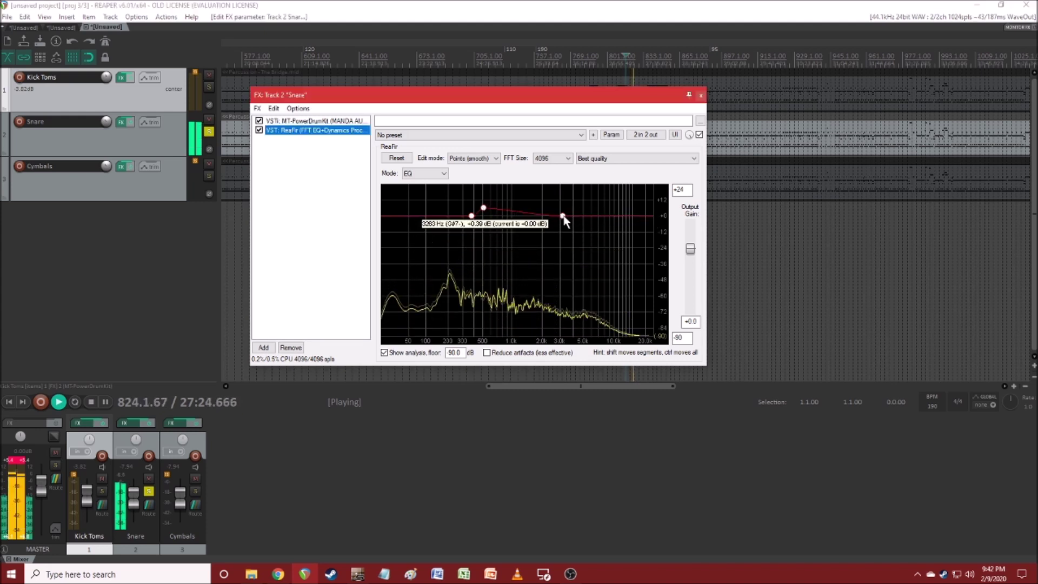
{"action": "left_click_drag", "start_coordinate": [559, 216], "coordinate": [514, 217]}
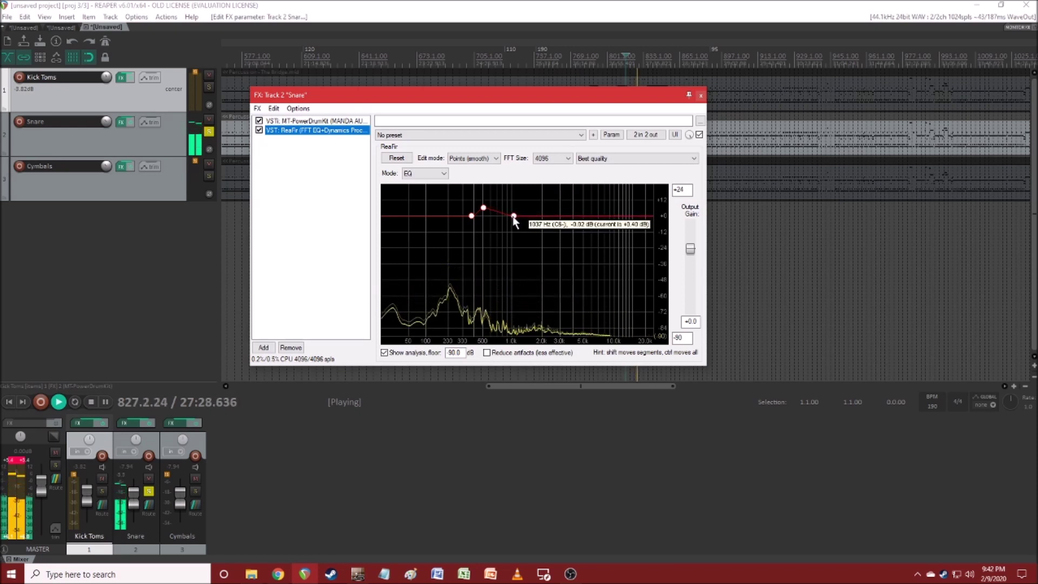
Compare the Snare sound with ReaFir bypassed and enabled during playback, and close its effects window.
{"action": "left_click", "coordinate": [260, 130]}
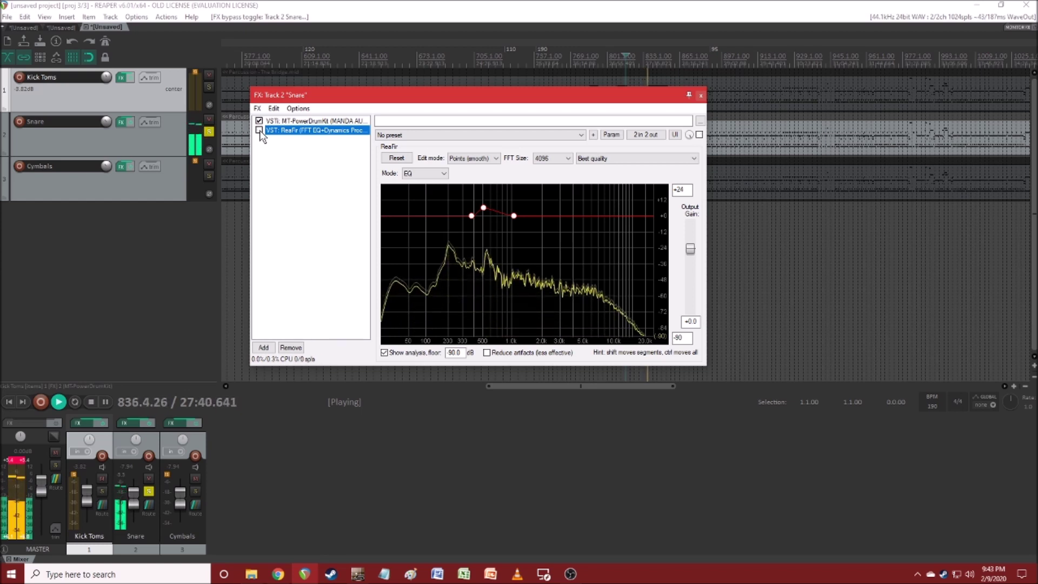
{"action": "left_click", "coordinate": [259, 131]}
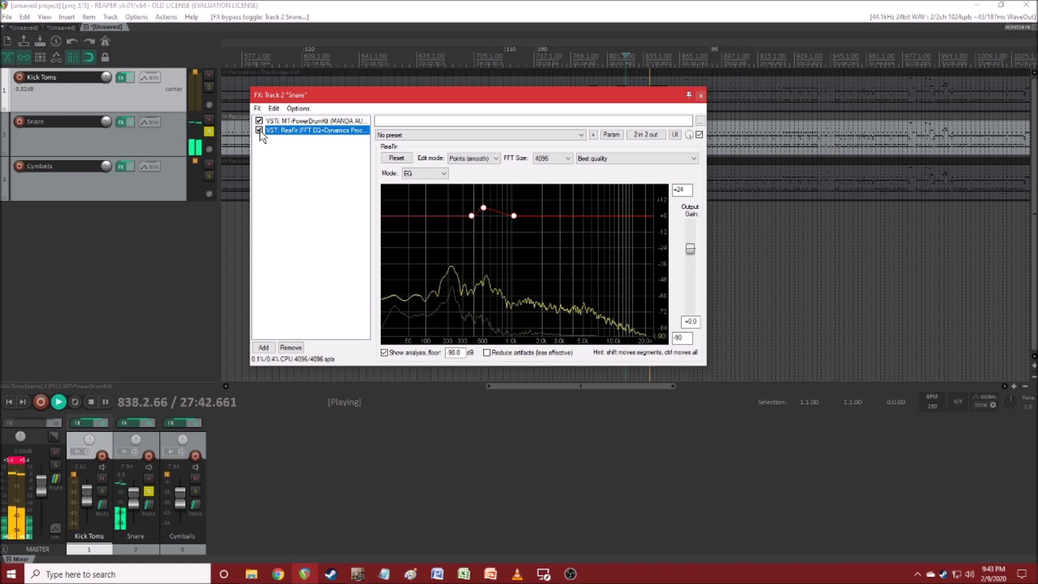
{"action": "left_click", "coordinate": [260, 131]}
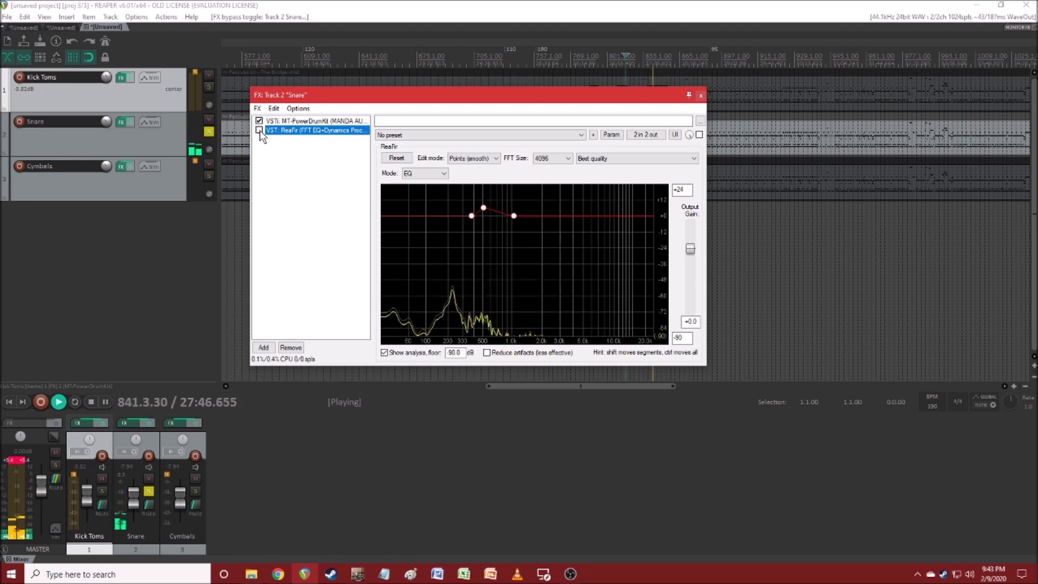
{"action": "left_click", "coordinate": [260, 131]}
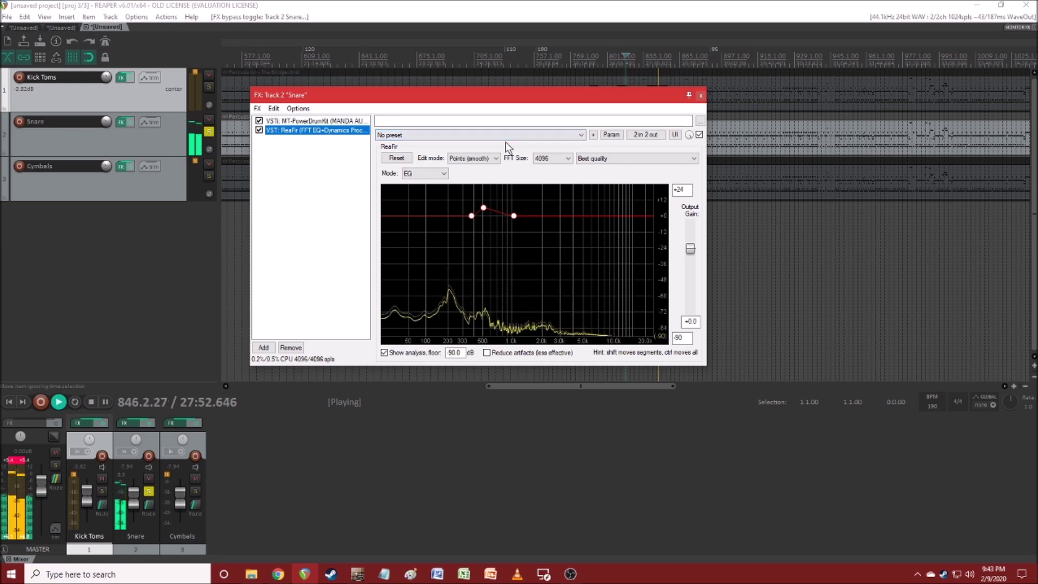
{"action": "key", "text": "space"}
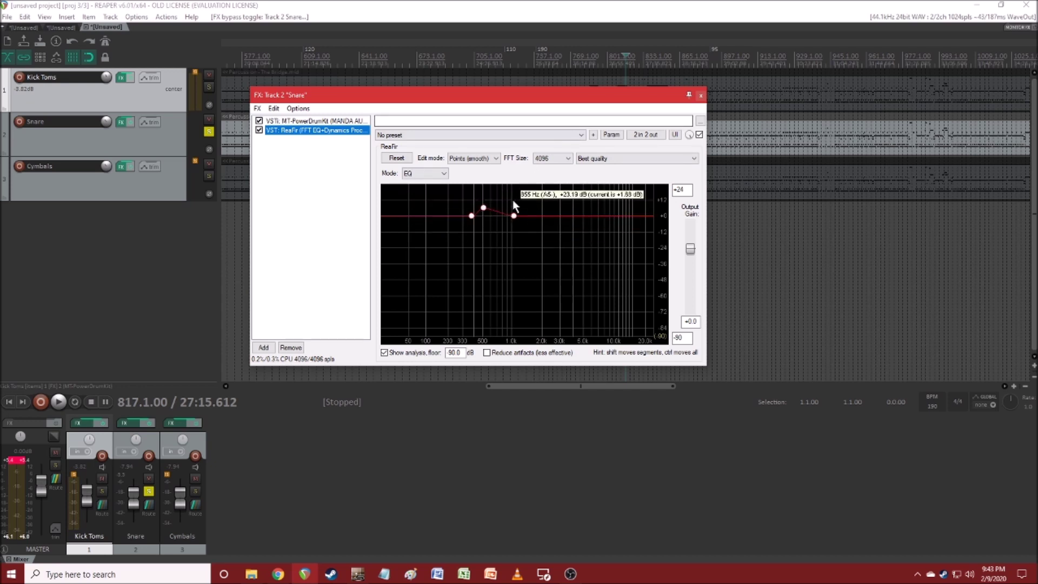
{"action": "left_click", "coordinate": [700, 95]}
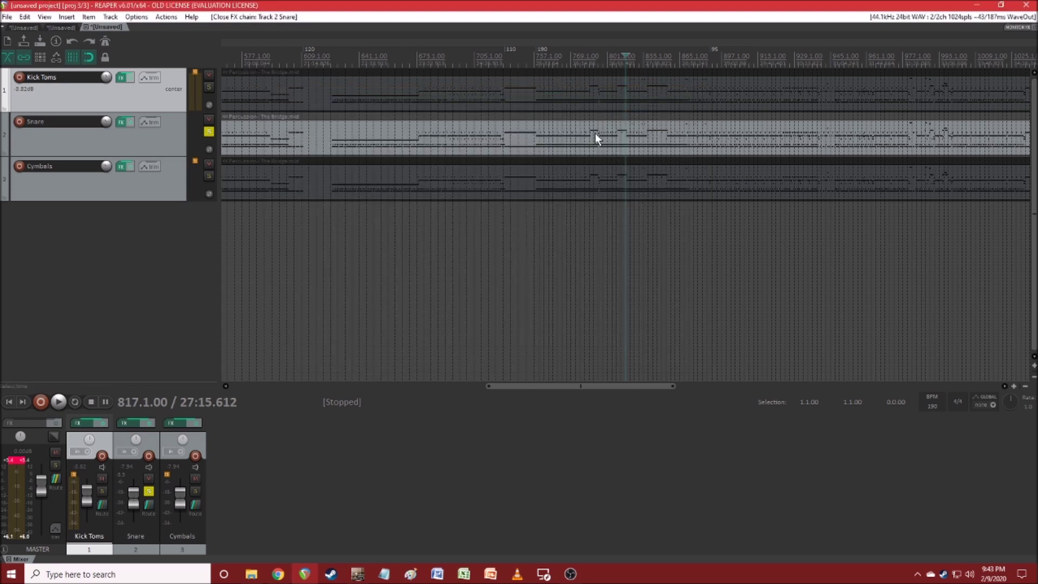
Open ReaFir on the Cymbals track and play the passage with Cymbals soloed instead of Snare.
{"action": "left_click", "coordinate": [123, 167]}
{"action": "left_click", "coordinate": [316, 131]}
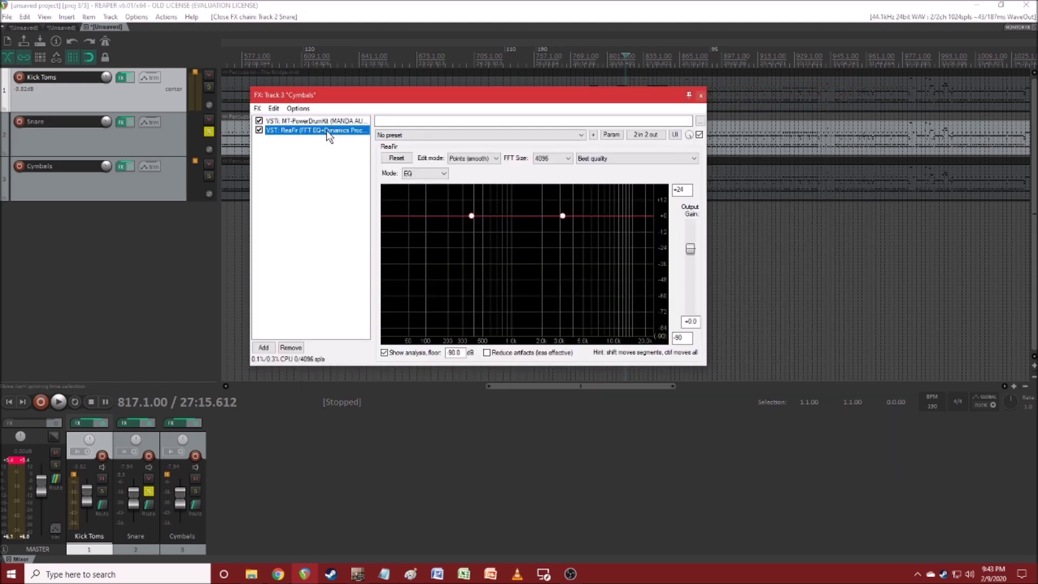
{"action": "left_click", "coordinate": [196, 492]}
{"action": "left_click", "coordinate": [152, 491]}
{"action": "key", "text": "space"}
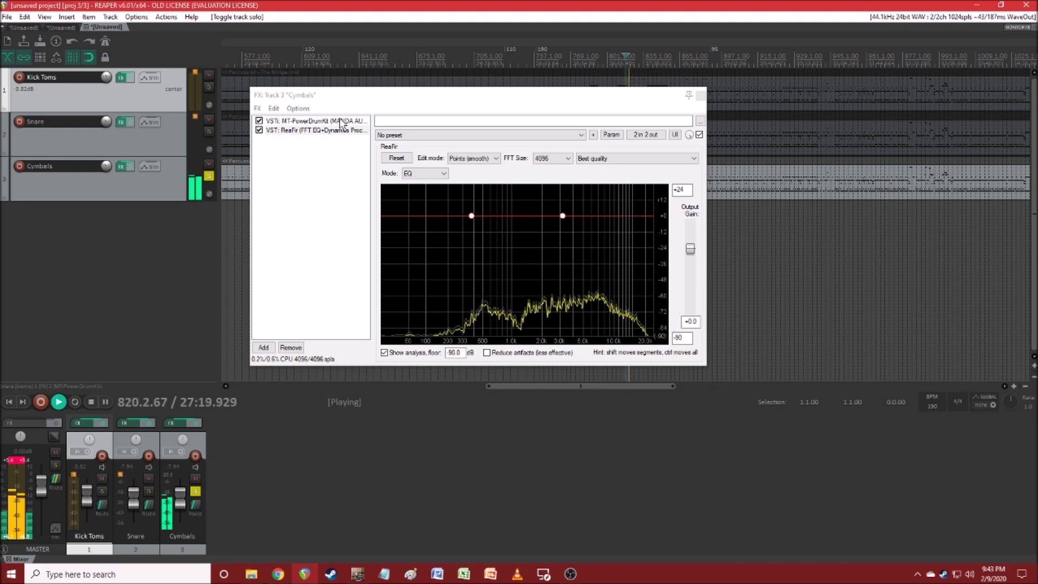
Raise the Crash faders and lower both Hi-Hat faders in the Cymbals track's MT-PowerDrumKit mixer.
{"action": "left_click", "coordinate": [317, 120]}
{"action": "left_click_drag", "start_coordinate": [755, 289], "coordinate": [747, 266]}
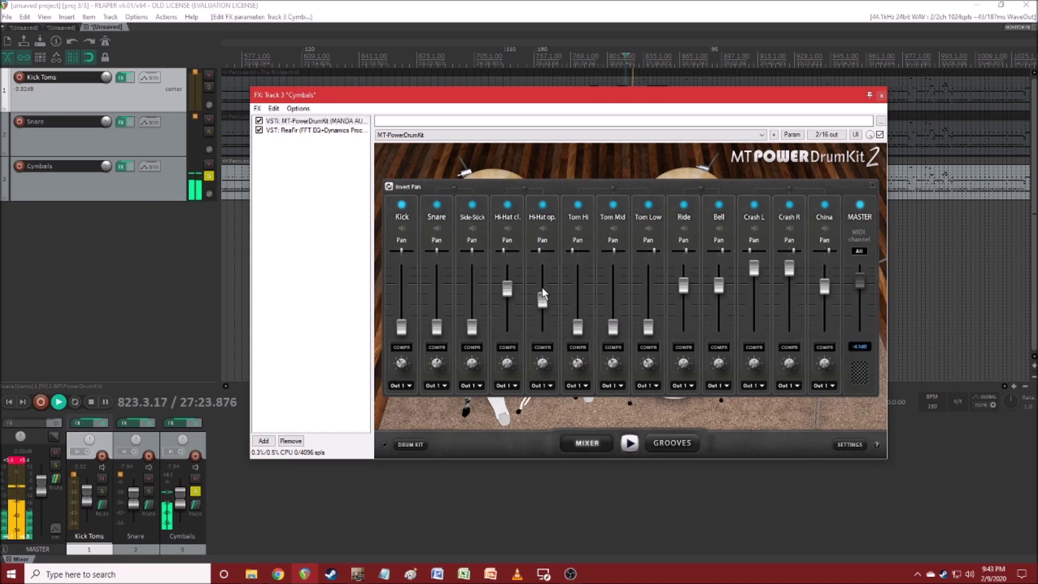
{"action": "left_click_drag", "start_coordinate": [508, 287], "coordinate": [508, 301]}
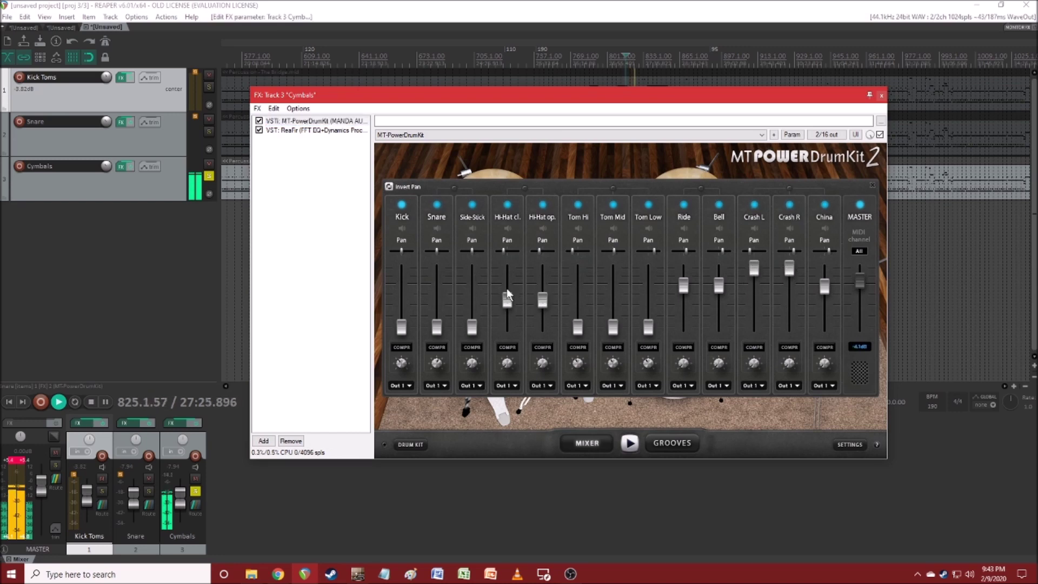
{"action": "left_click", "coordinate": [882, 96]}
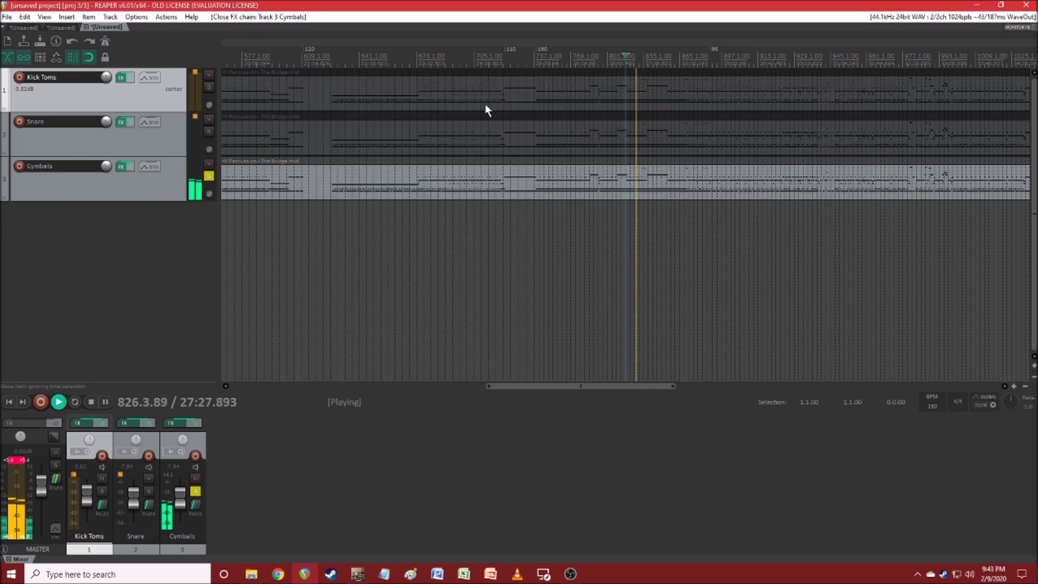
Roll off the Cymbals highs in ReaFir from about 19 kHz down to about -24 dB at the curve's upper end.
{"action": "left_click", "coordinate": [121, 166]}
{"action": "left_click", "coordinate": [276, 131]}
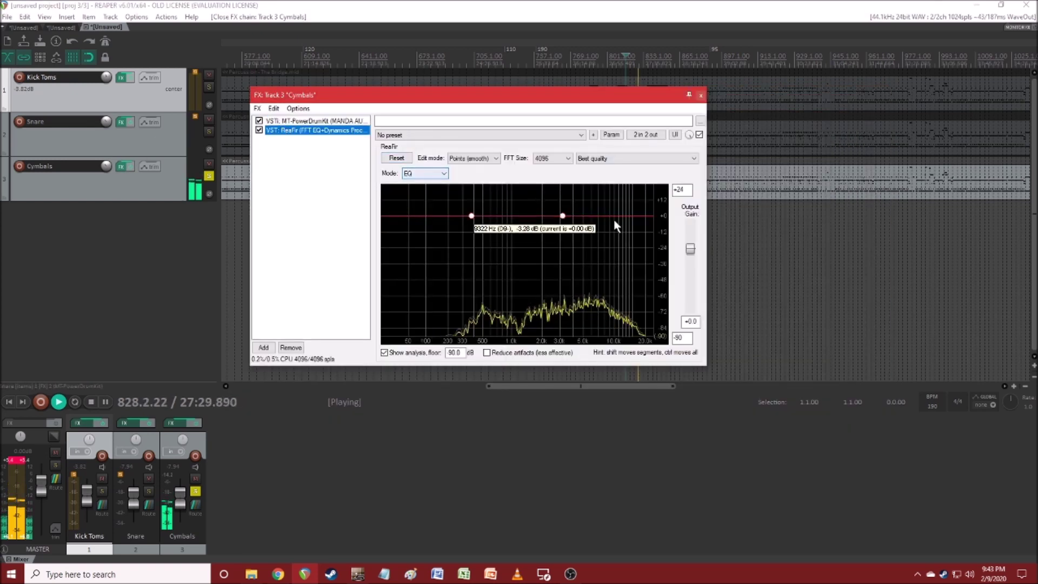
{"action": "left_click", "coordinate": [655, 231]}
{"action": "left_click", "coordinate": [641, 217]}
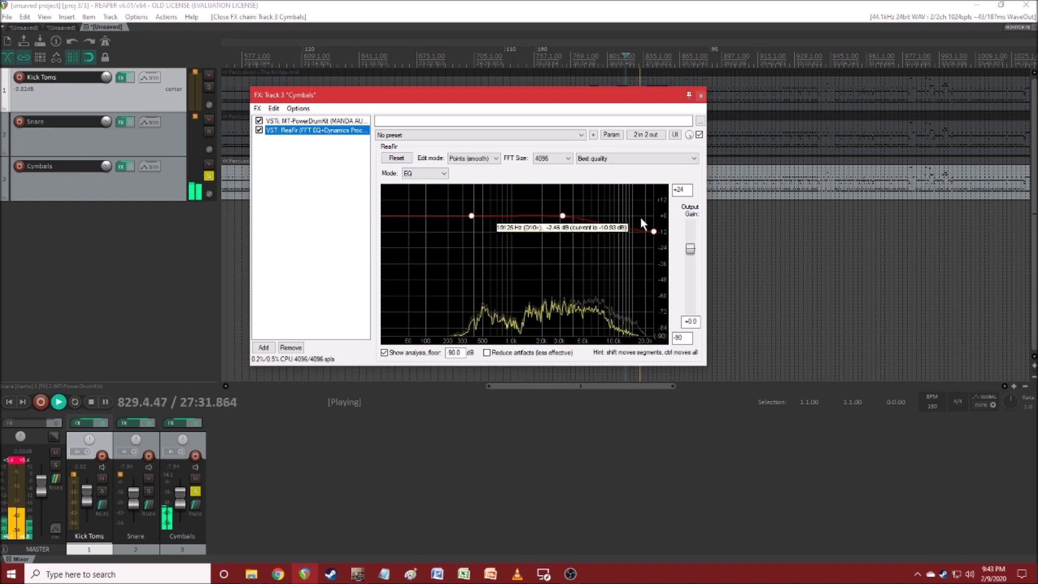
{"action": "left_click_drag", "start_coordinate": [656, 232], "coordinate": [661, 246]}
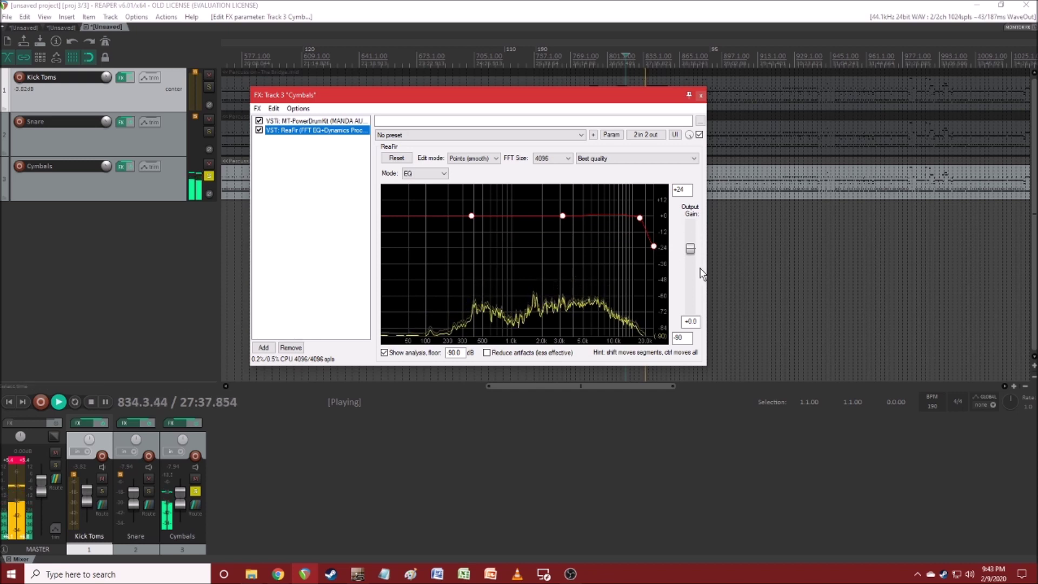
Cut the Cymbals low end in ReaFir by about 12 dB at roughly 50 Hz, and close the effects window.
{"action": "left_click", "coordinate": [444, 231]}
{"action": "left_click_drag", "start_coordinate": [443, 232], "coordinate": [409, 235]}
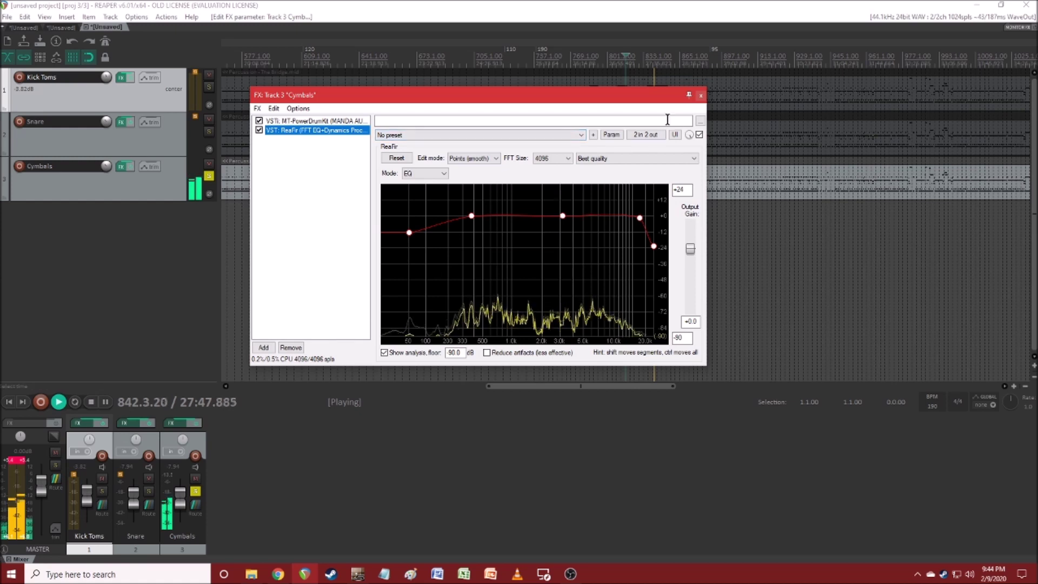
{"action": "left_click", "coordinate": [701, 95]}
Clear the Cymbals solo and play all three drum tracks together from measure 738.
{"action": "key", "text": "space"}
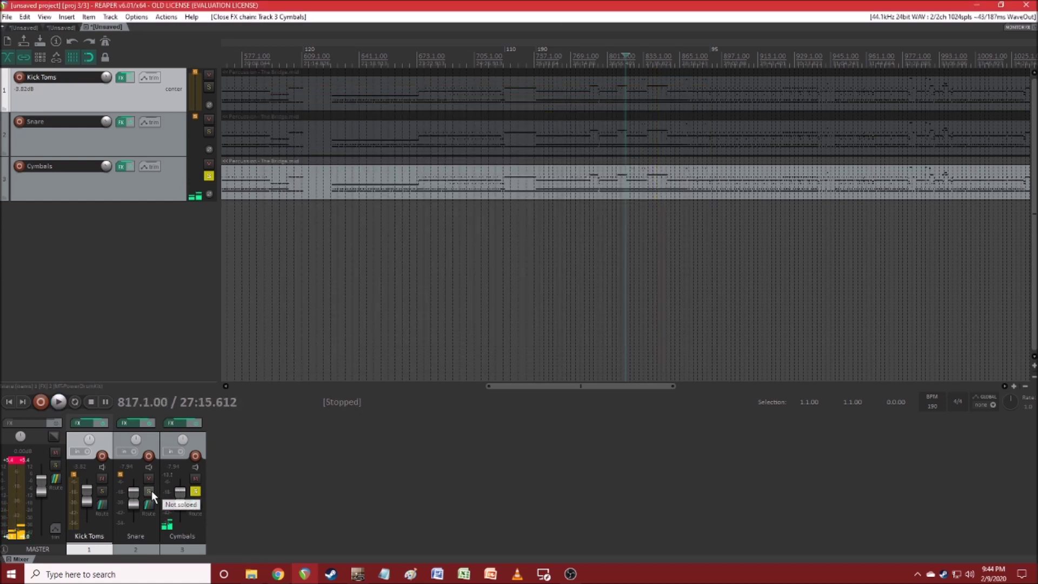
{"action": "left_click", "coordinate": [195, 490]}
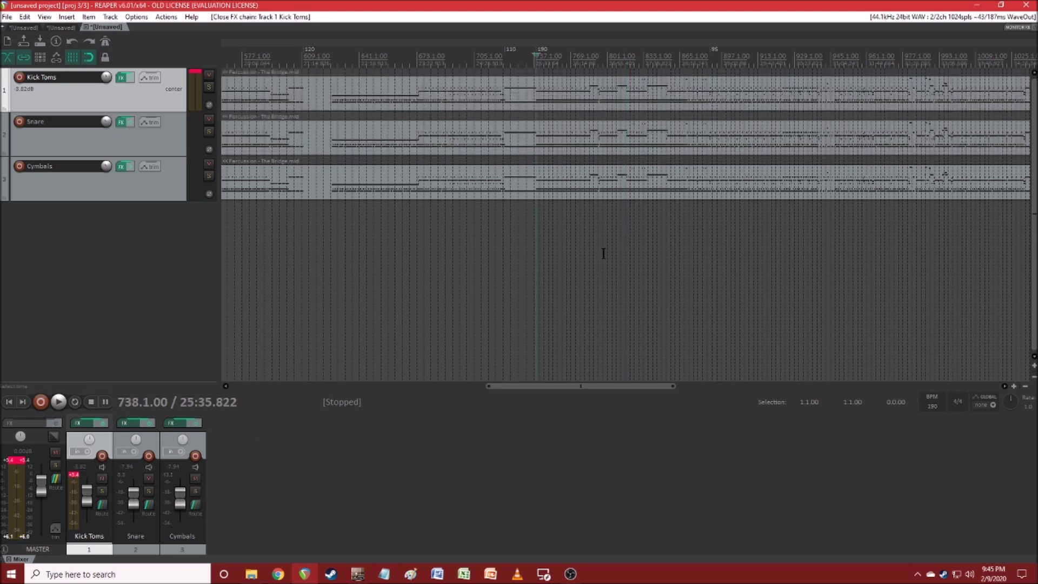
{"action": "key", "text": "space"}
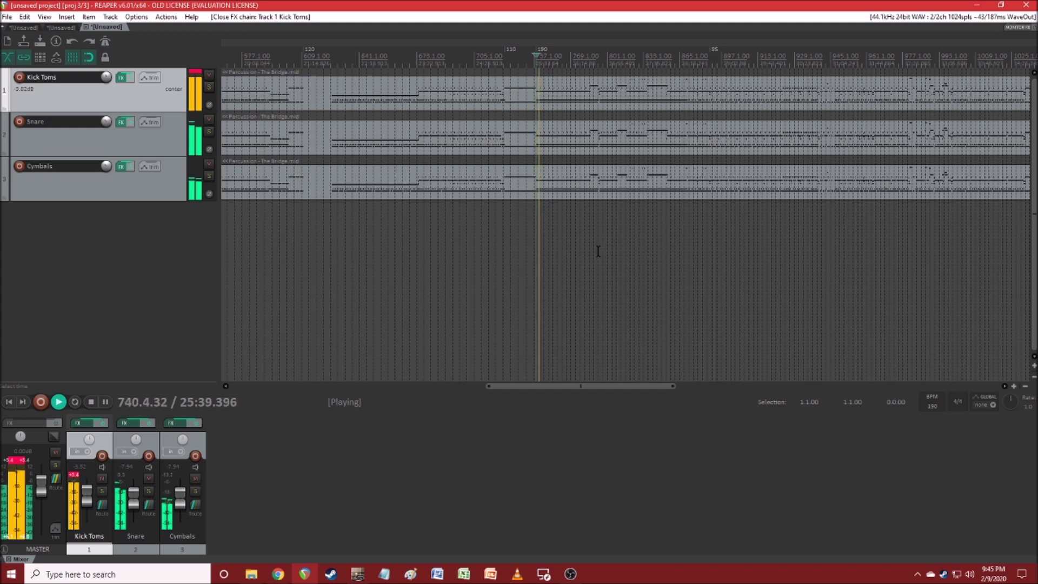
{"action": "key", "text": "space"}
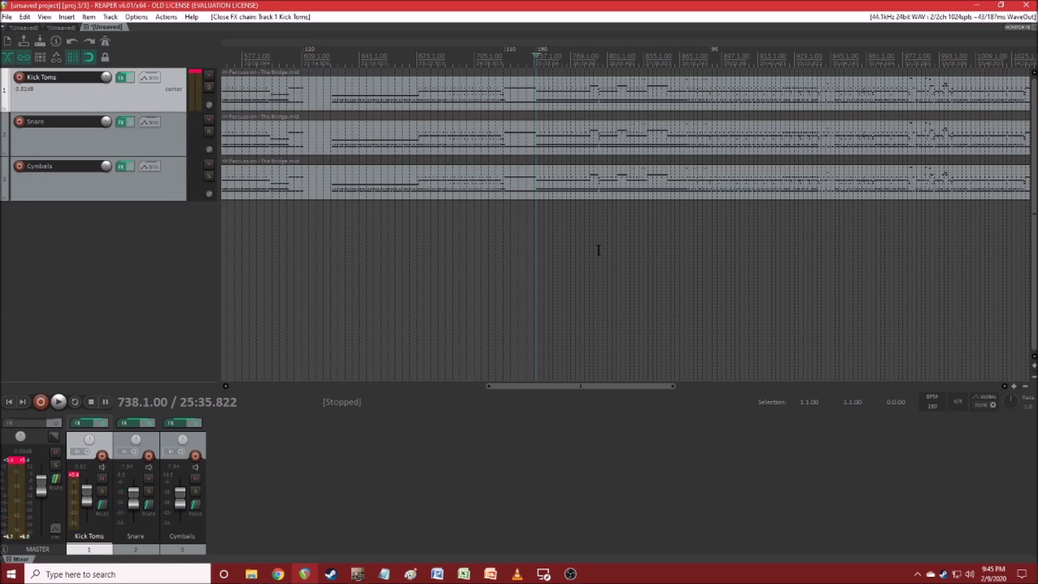
Bypass ReaFir on Kick Toms, Snare and Cymbals, and play the full drum mix from measure 738.
{"action": "left_click", "coordinate": [122, 77]}
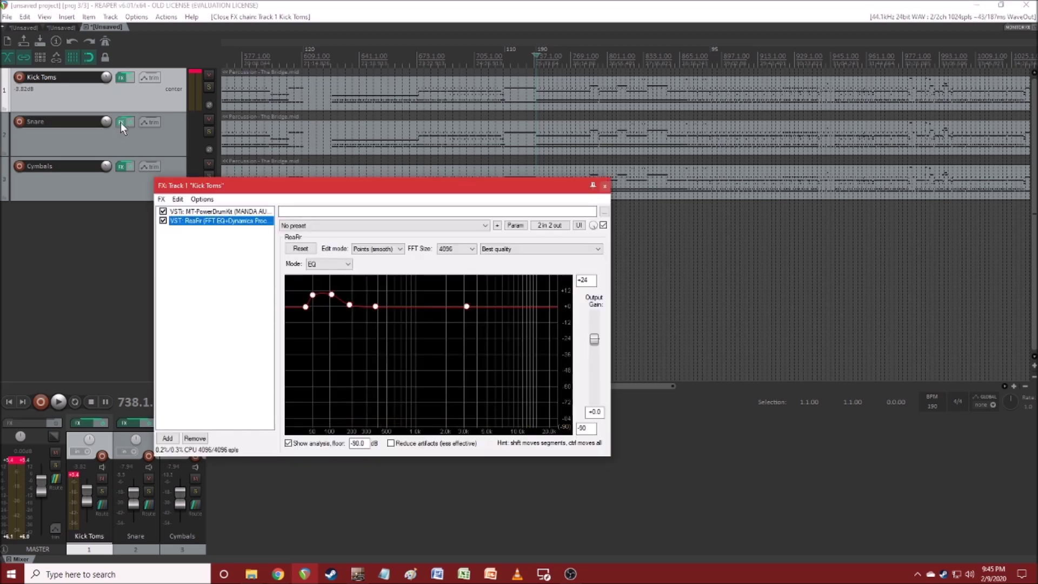
{"action": "left_click", "coordinate": [122, 122]}
{"action": "left_click", "coordinate": [122, 167]}
{"action": "left_click", "coordinate": [163, 221]}
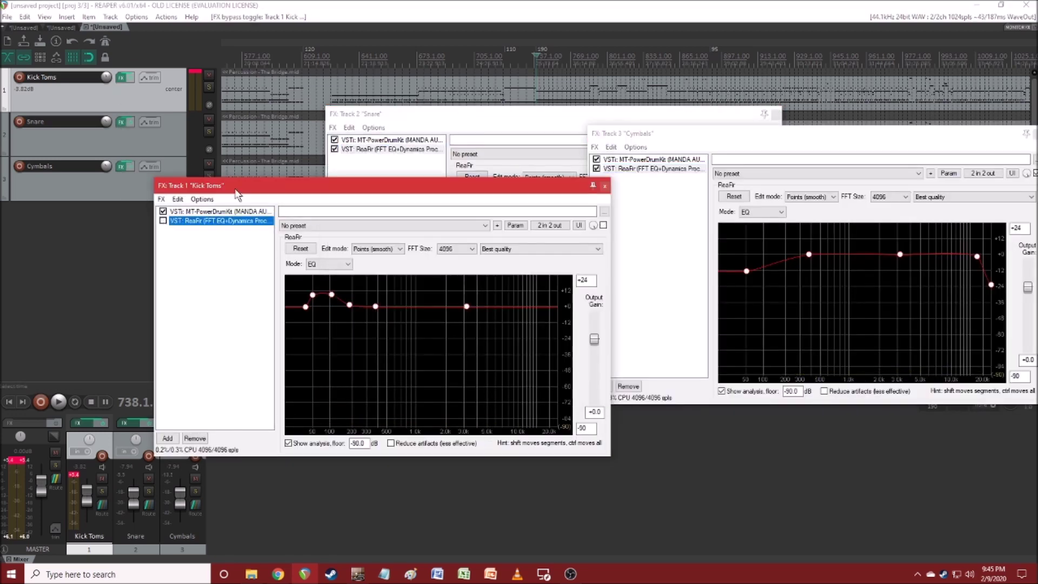
{"action": "left_click", "coordinate": [335, 149]}
{"action": "left_click", "coordinate": [826, 117]}
{"action": "left_click", "coordinate": [654, 168]}
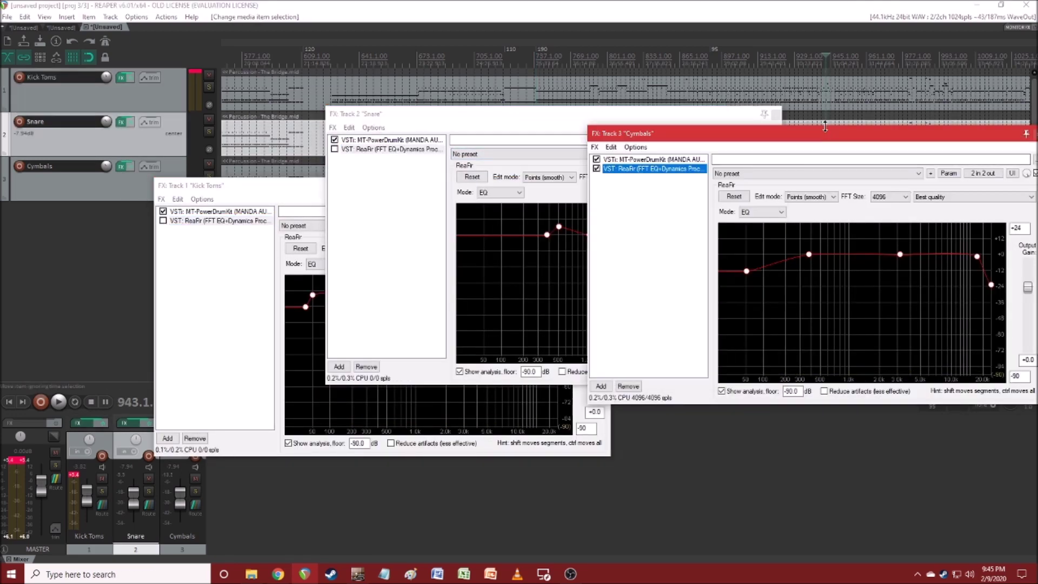
{"action": "left_click", "coordinate": [596, 168]}
{"action": "left_click", "coordinate": [543, 94]}
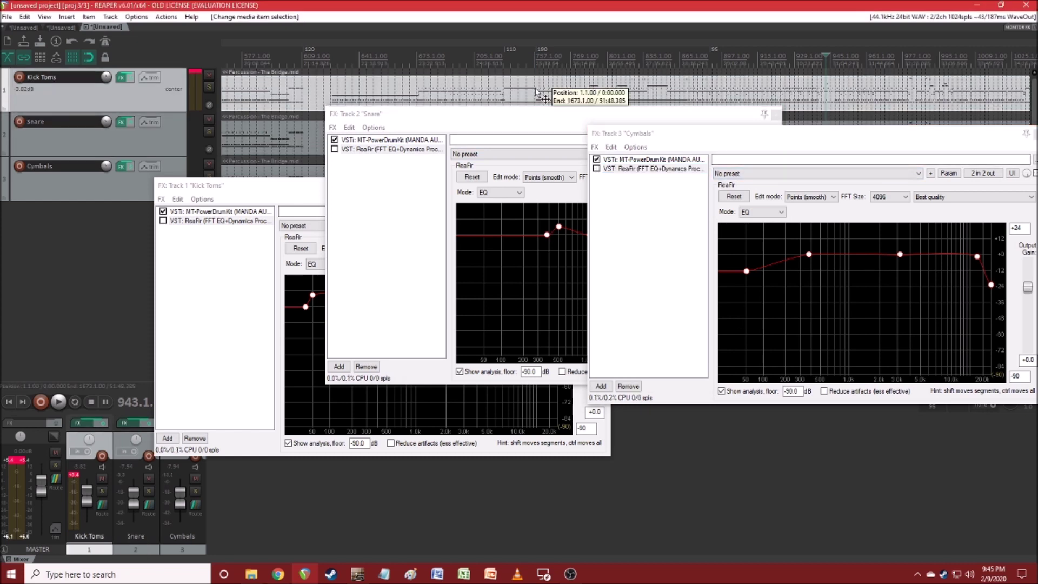
{"action": "key", "text": "space"}
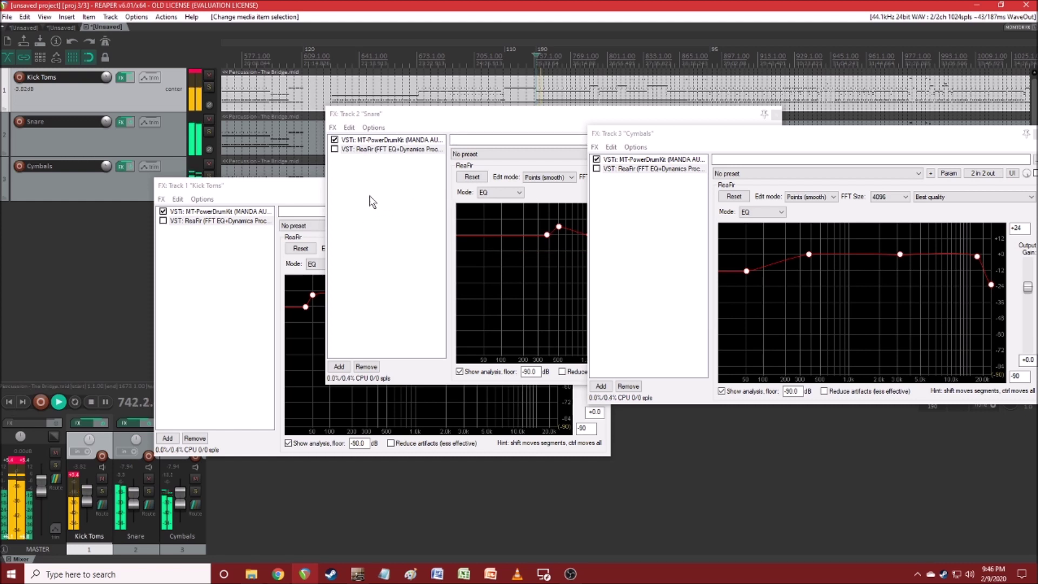
Re-enable ReaFir on Kick Toms, Snare and Cymbals one at a time during playback, and close all three effects windows.
{"action": "left_click", "coordinate": [162, 221]}
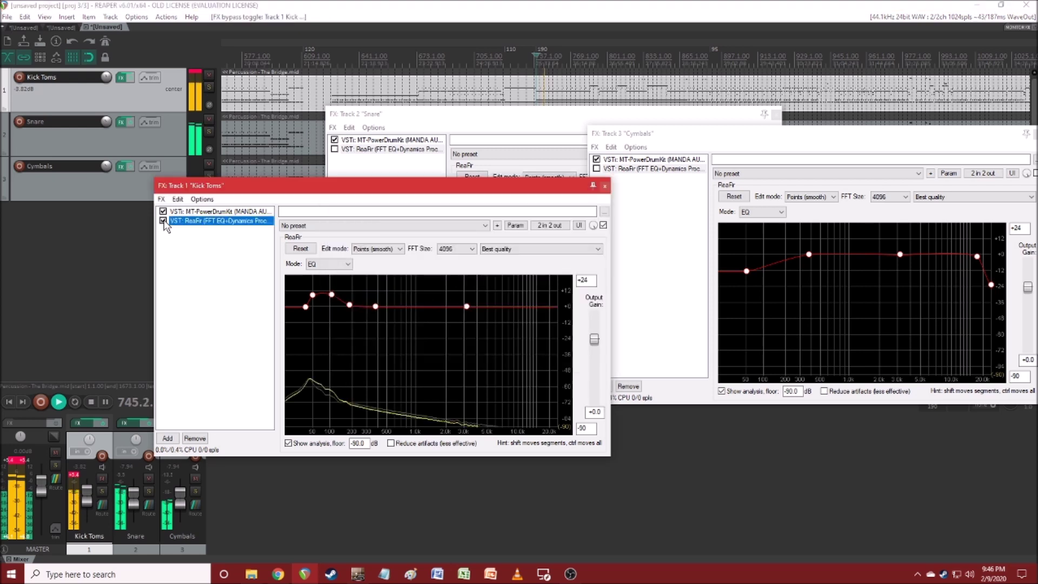
{"action": "left_click", "coordinate": [411, 119]}
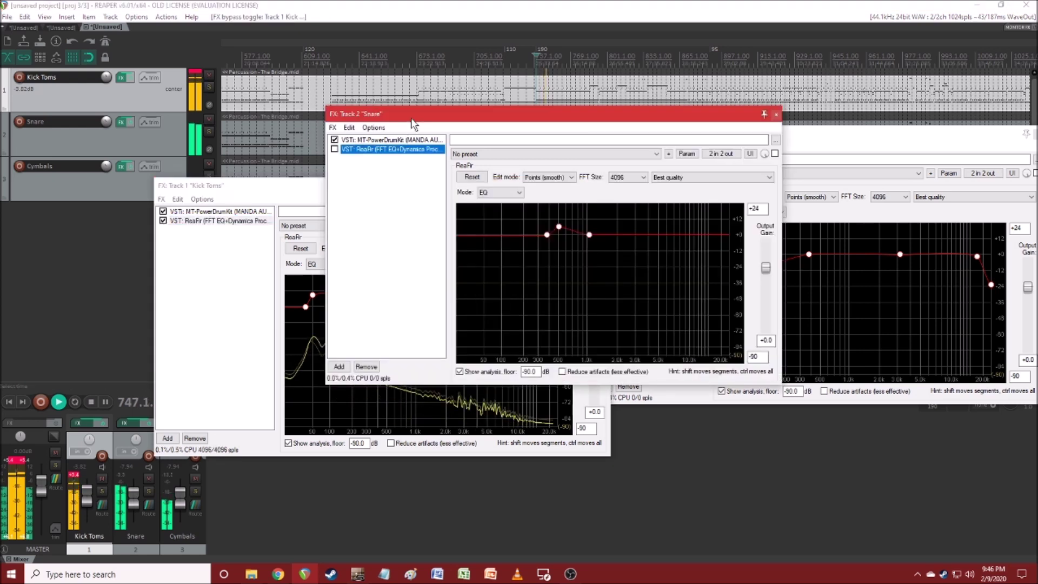
{"action": "left_click", "coordinate": [334, 149]}
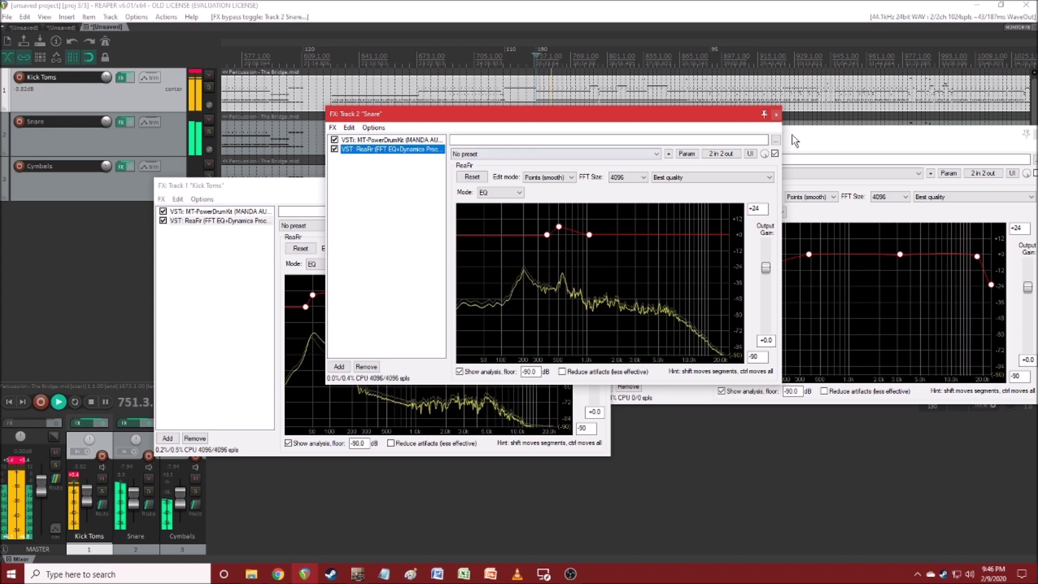
{"action": "left_click", "coordinate": [785, 155]}
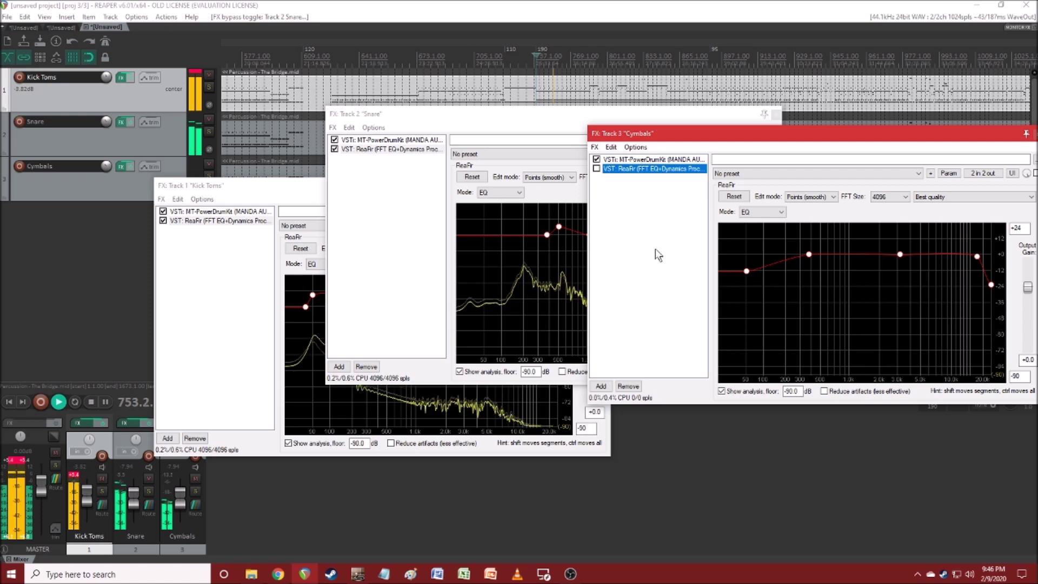
{"action": "left_click", "coordinate": [596, 169]}
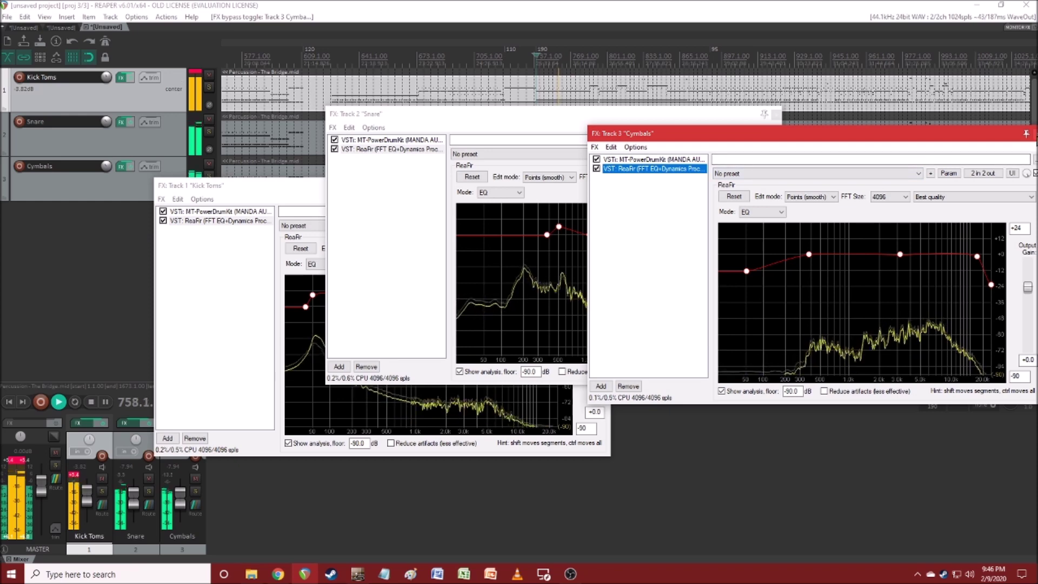
{"action": "left_click", "coordinate": [1033, 133]}
{"action": "left_click", "coordinate": [777, 114]}
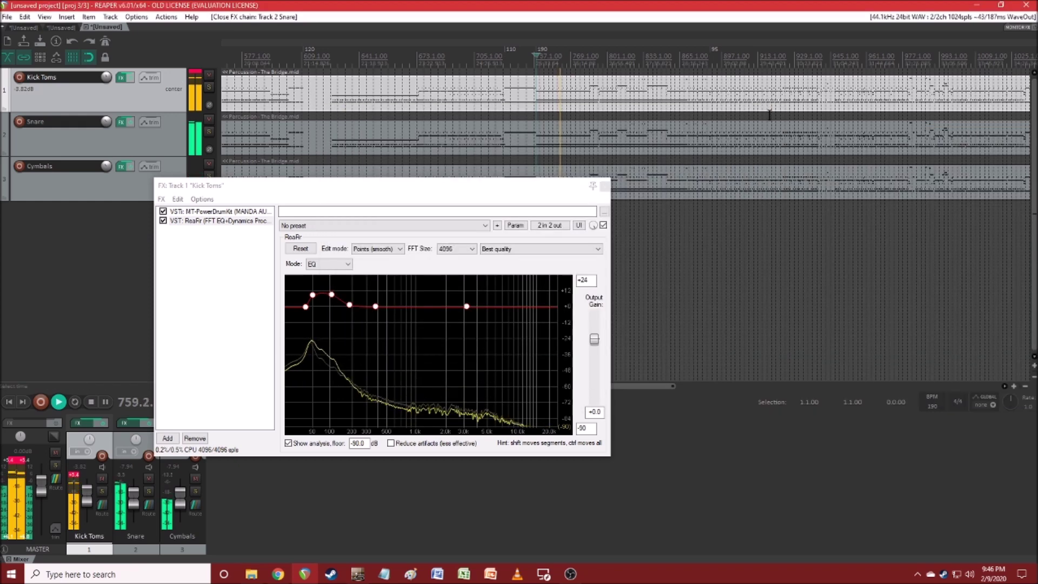
{"action": "left_click", "coordinate": [605, 186]}
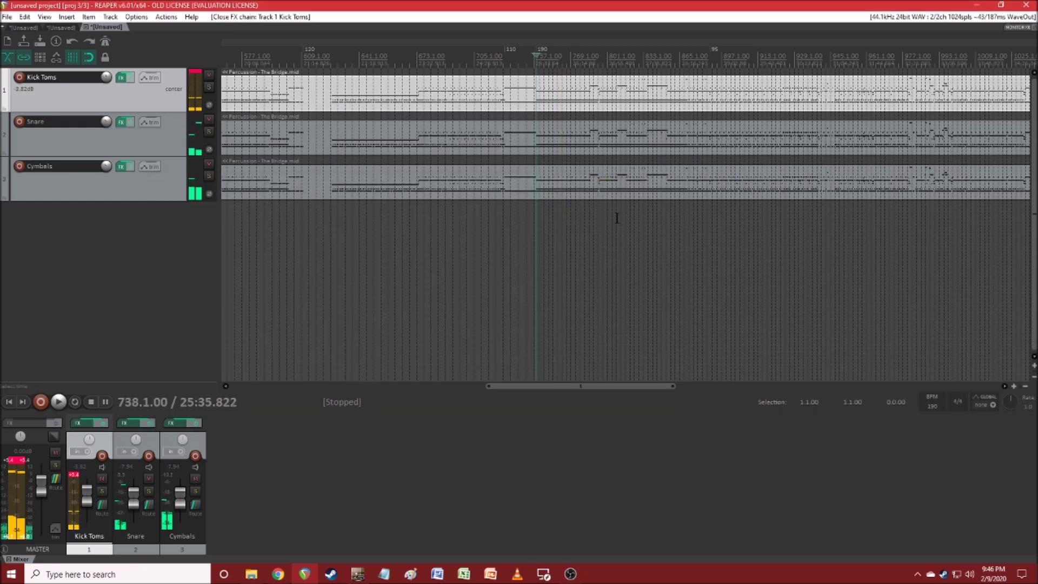